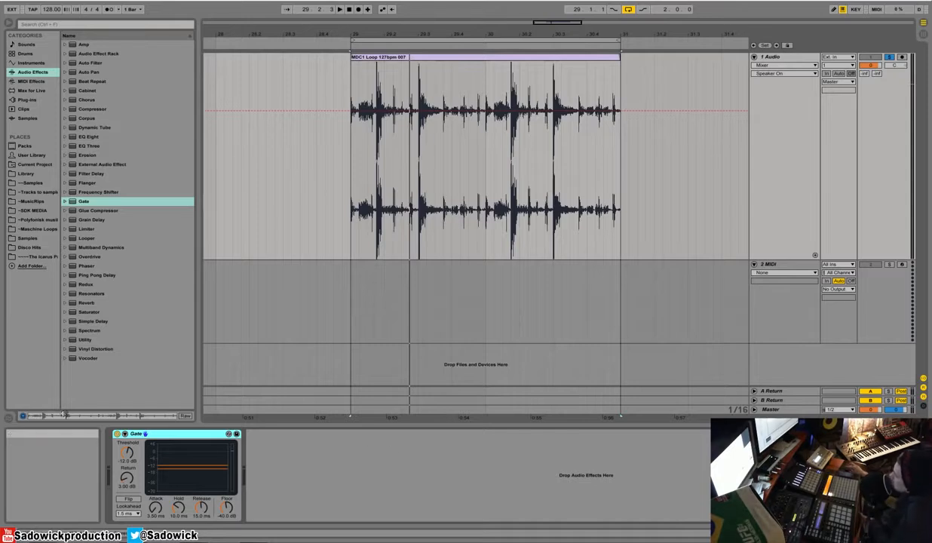
- Bypass the Gate and play the whole drum loop on the audio track without gating
left_click(117, 434)
left_click(493, 64)
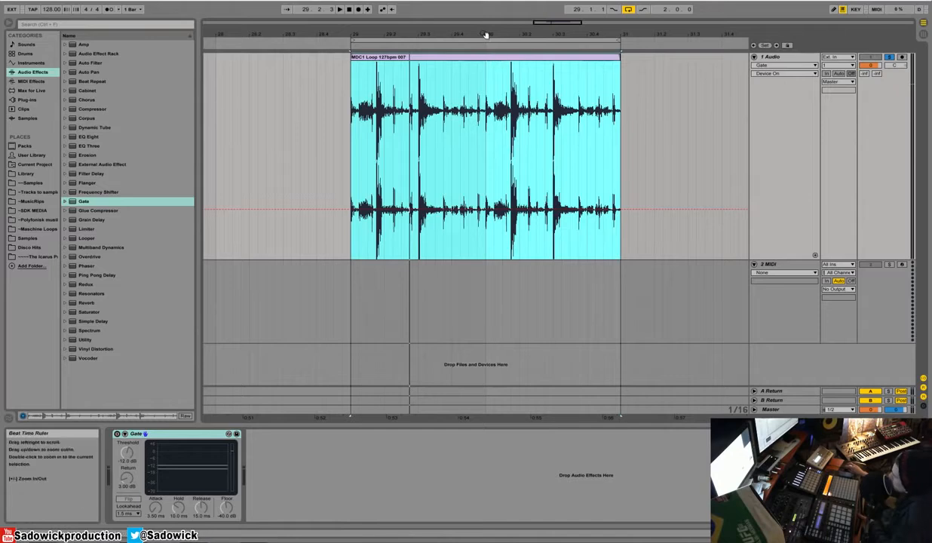
key("space")
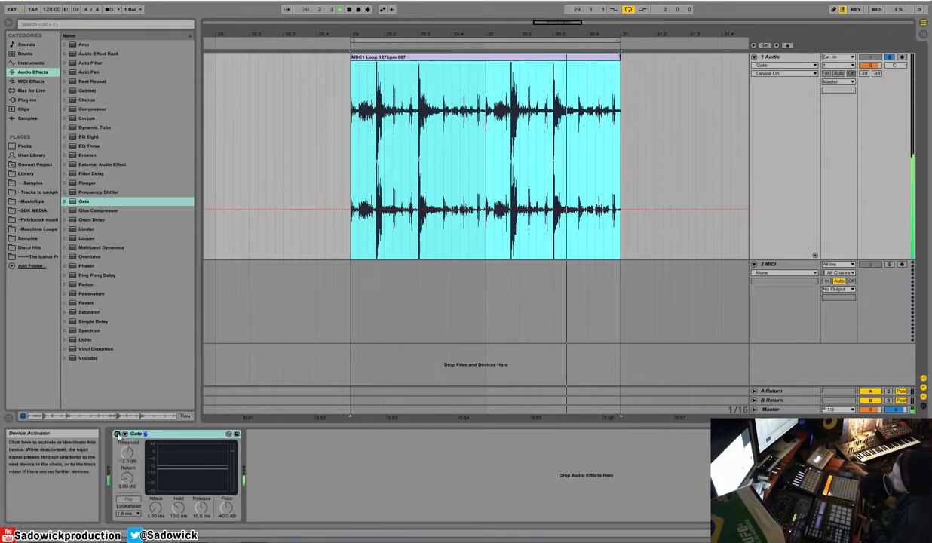
key("space")
- Examine the loop's waveform around bar 29.3, comparing the loud snare hit with the quieter hits before it
left_click_drag(424, 36, 416, 82)
left_click_drag(398, 94, 408, 116)
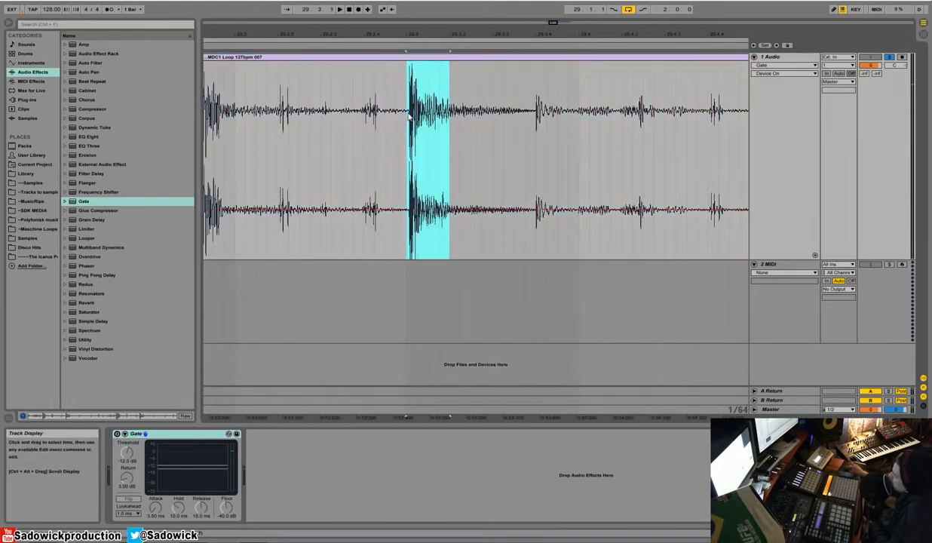
left_click_drag(282, 131, 371, 143)
left_click(387, 122)
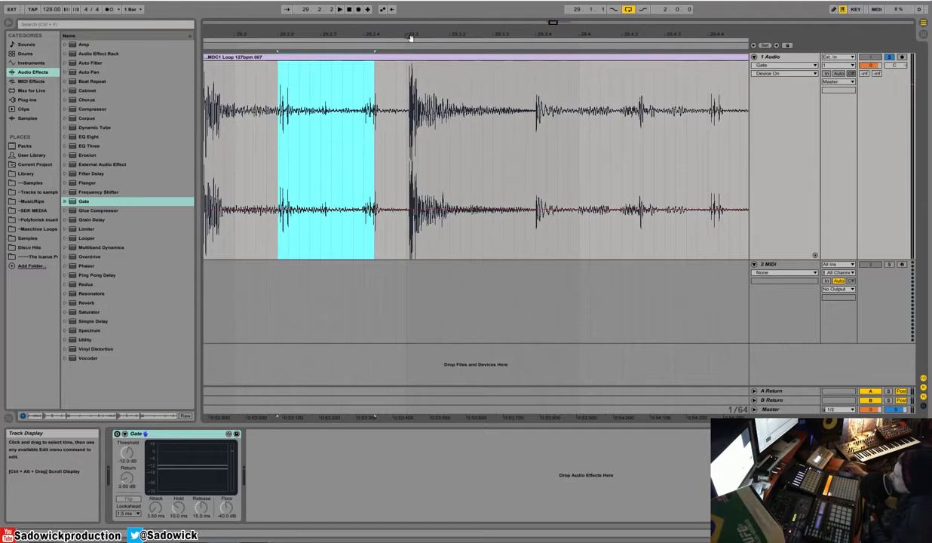
left_click(389, 91)
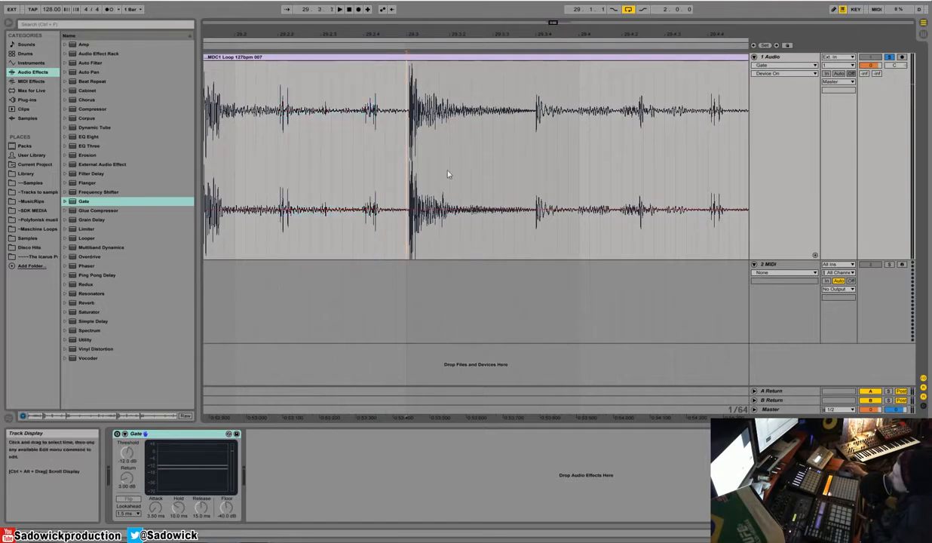
- Reactivate the Gate, set its threshold to -10.5 dB during playback, and compare the loop with the Gate bypassed and active
left_click(117, 434)
left_click_drag(127, 453, 127, 460)
key("space")
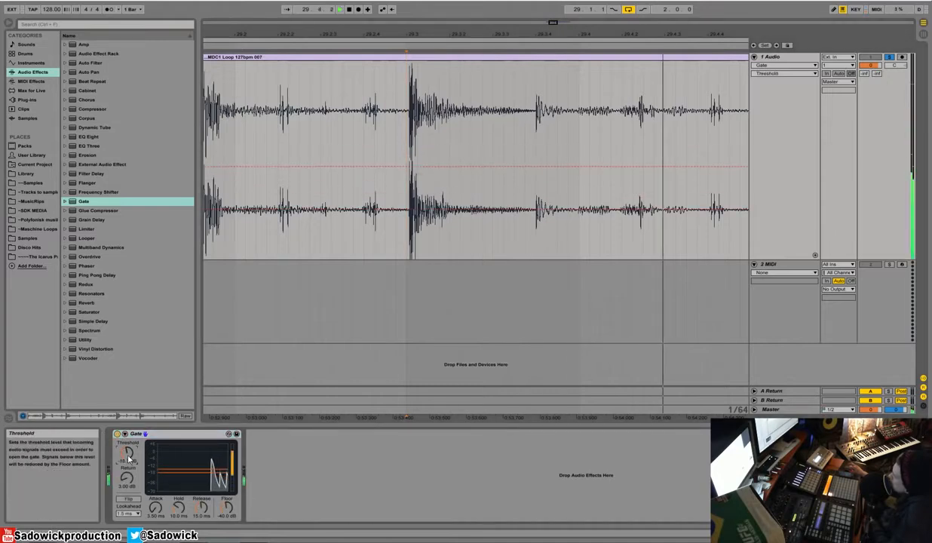
left_click_drag(129, 453, 128, 445)
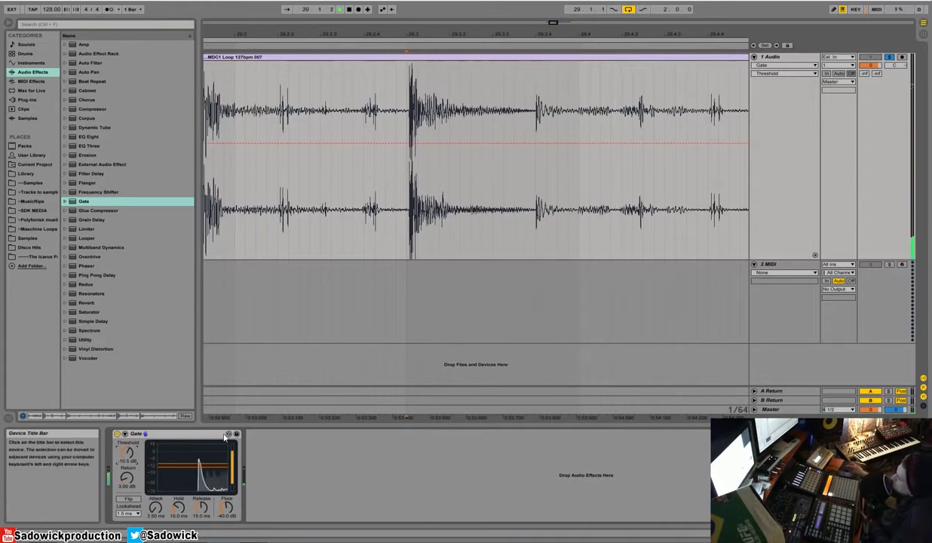
left_click(117, 434)
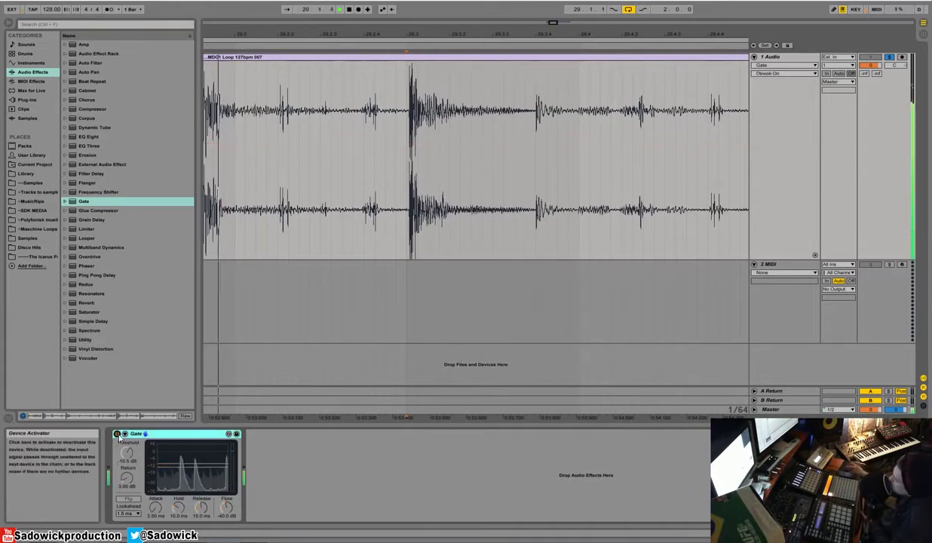
left_click(117, 435)
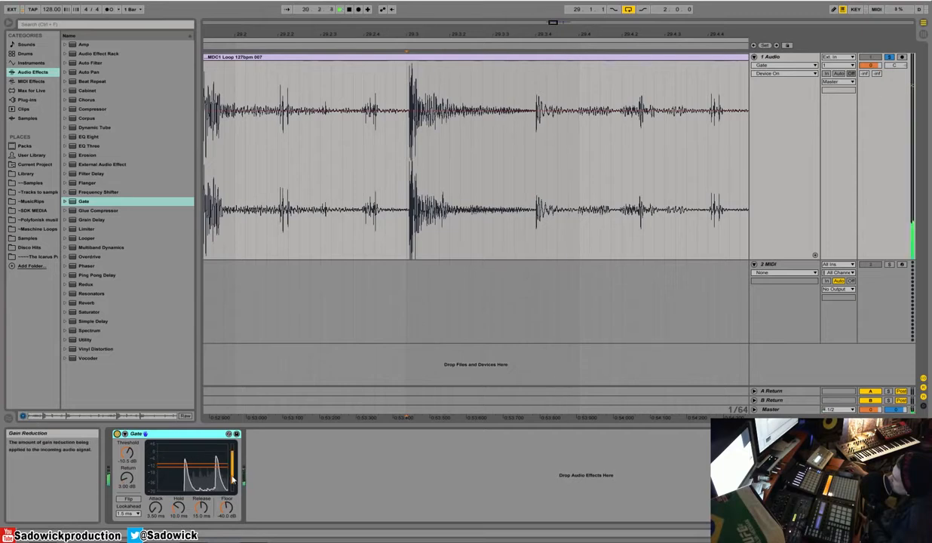
- Audition the loop with the Gate's attack at its minimum, and raise the attack time to about 47.6 ms
key("space")
left_click(156, 509)
left_click_drag(156, 509, 157, 531)
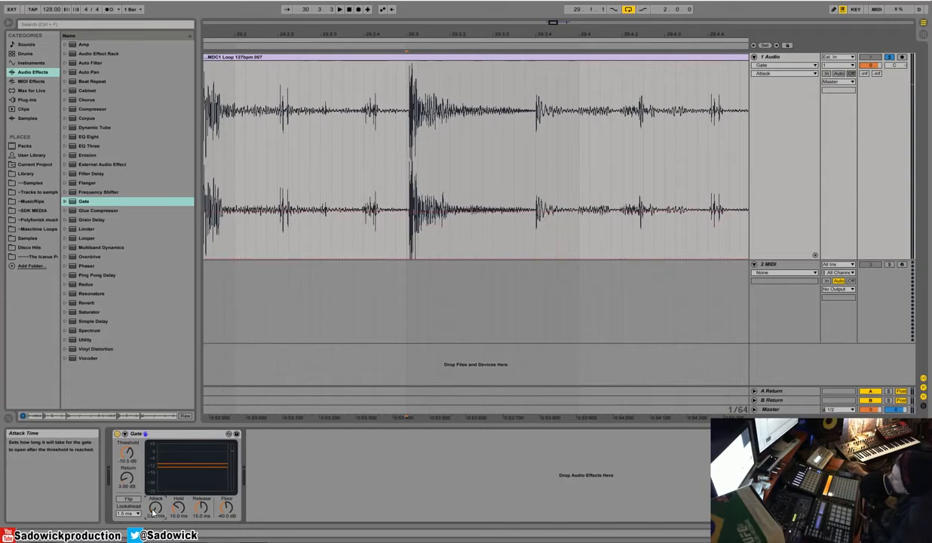
key("space")
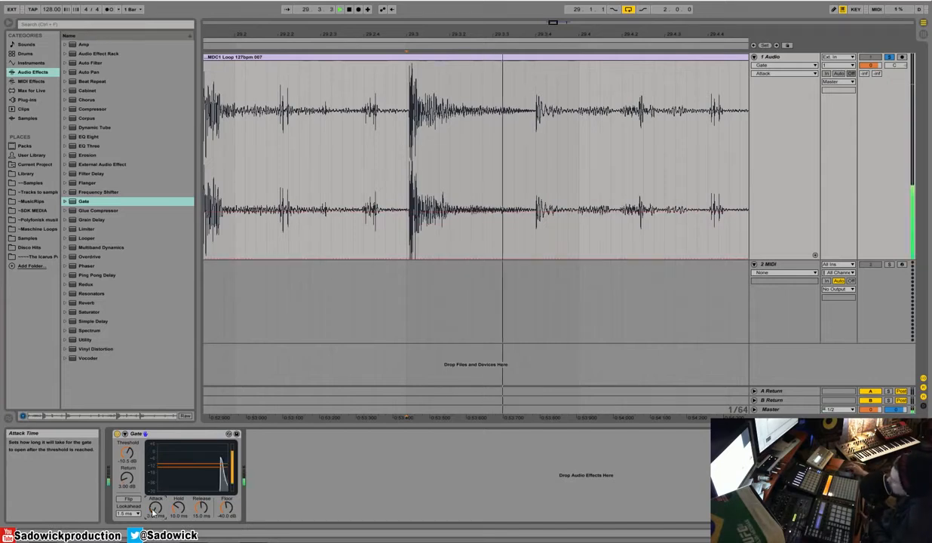
mouse_move(153, 513)
left_mouse_down()
mouse_move(153, 455)
mouse_move(155, 507)
left_mouse_up()
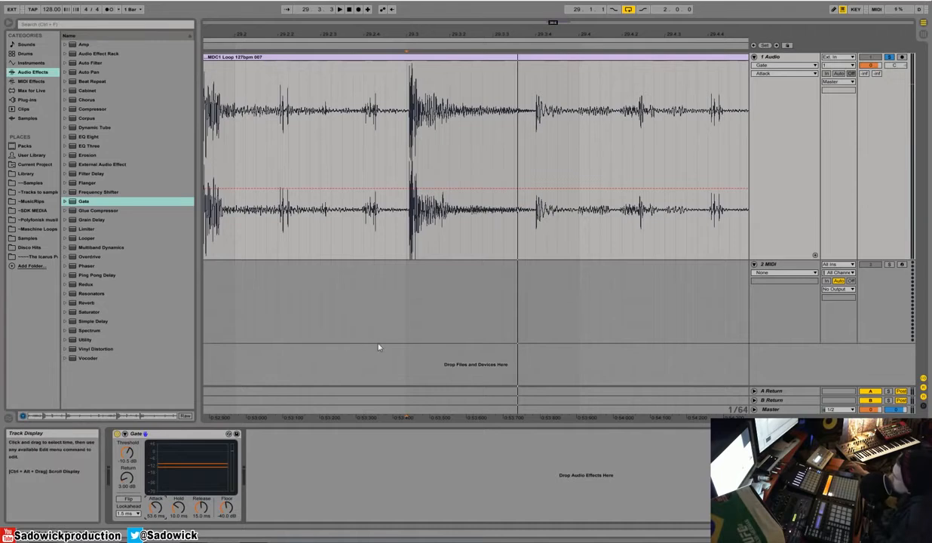
left_click_drag(156, 507, 155, 514)
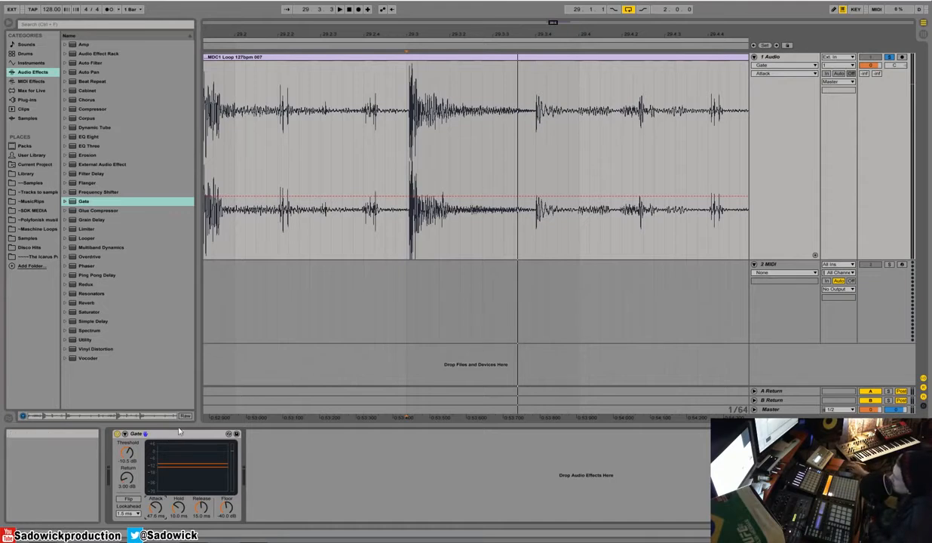
- Cut the Gate from the audio track and add a Utility audio effect in its place
right_click(176, 438)
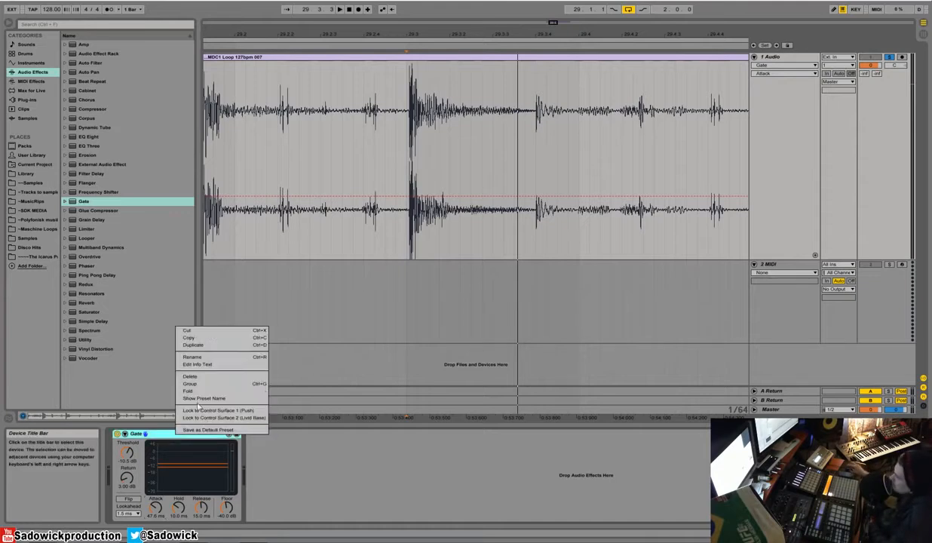
left_click(211, 332)
left_click_drag(85, 339, 264, 459)
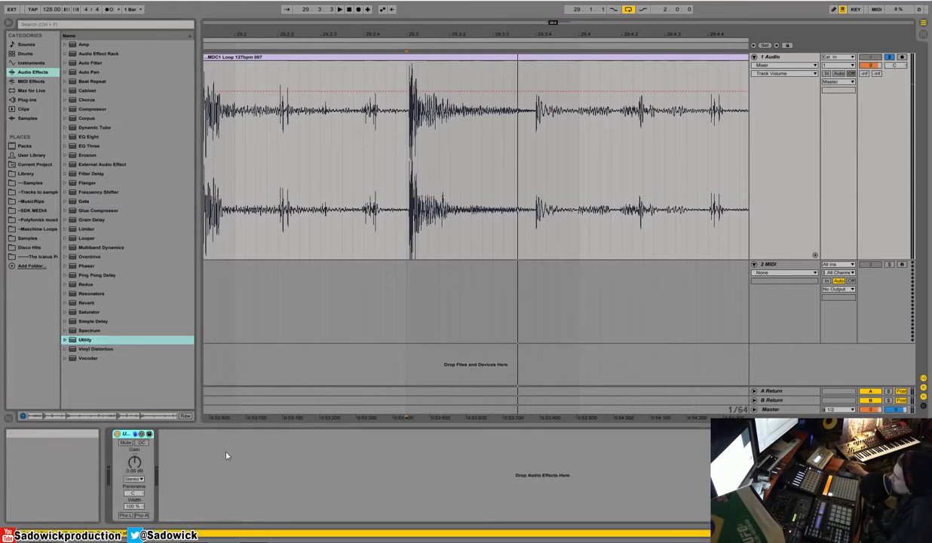
- Try lowering the Utility's gain, reset it to 0.00 dB, and try its Mute switch
left_click_drag(135, 462, 134, 500)
left_click(135, 456)
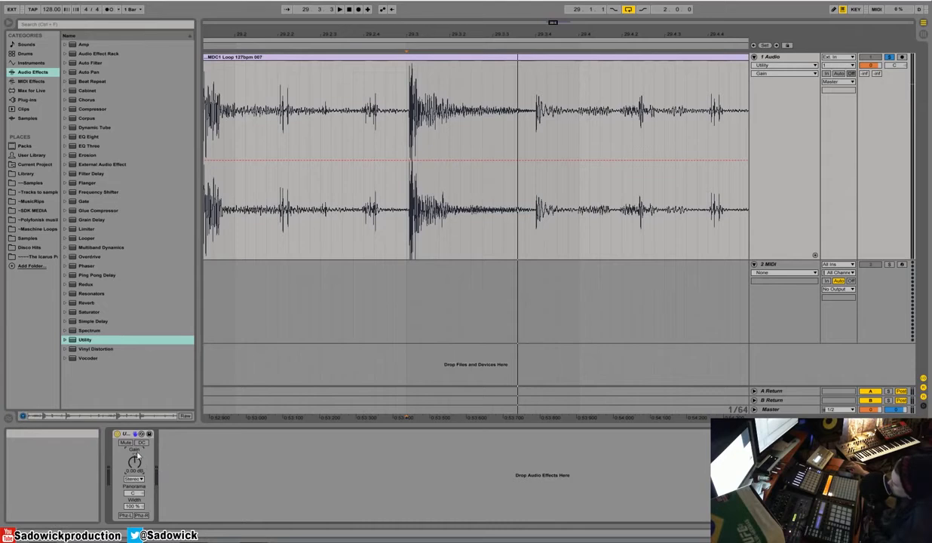
left_click_drag(136, 455, 136, 472)
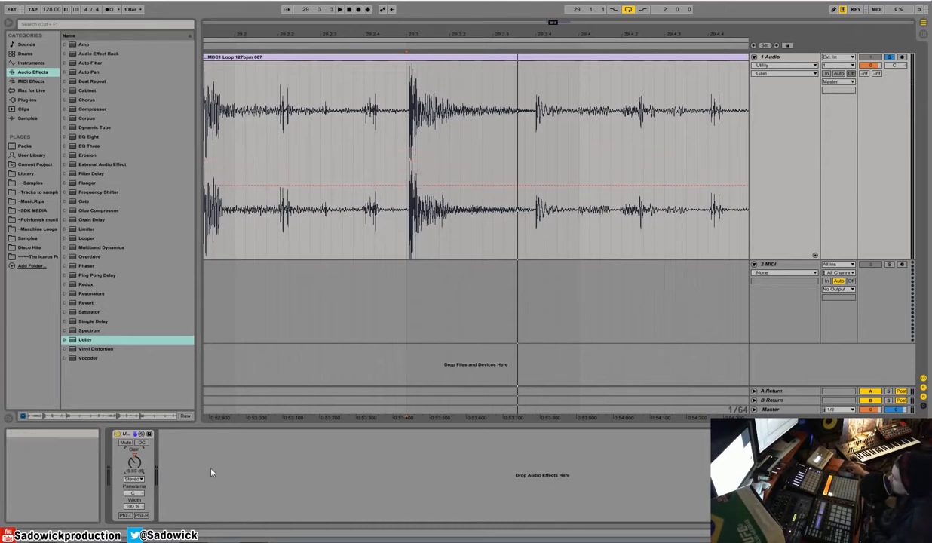
left_click(135, 455)
left_click(125, 443)
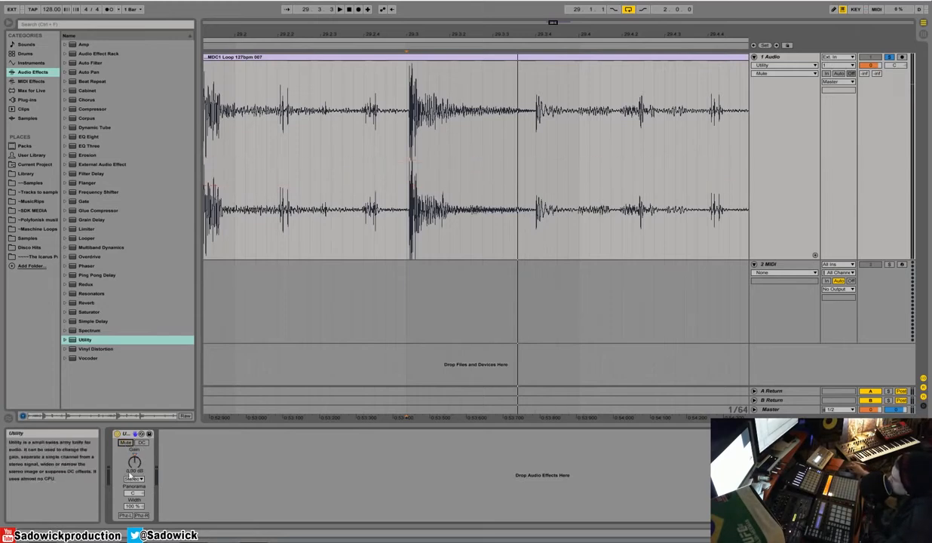
- Set the Utility's signal source to Left, play the loop, and return the source to Stereo
left_click(134, 479)
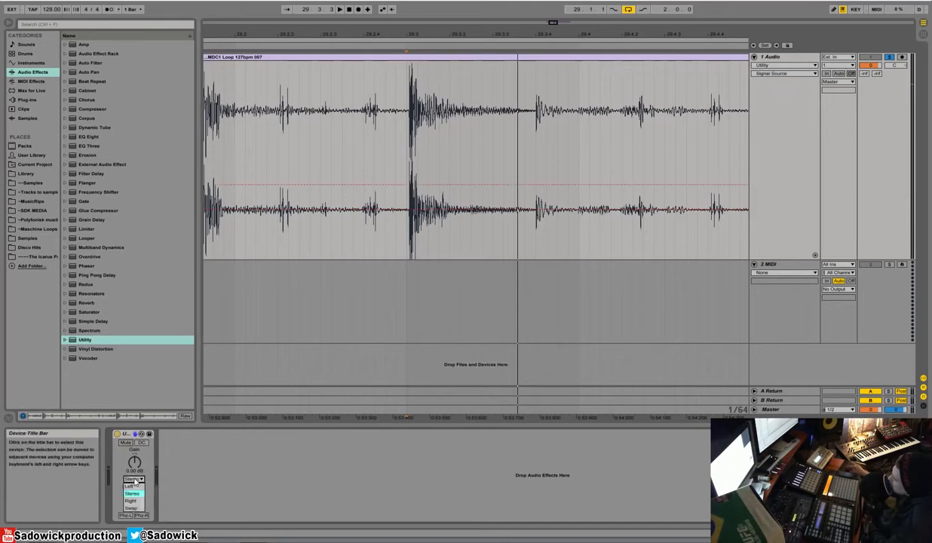
left_click(130, 487)
left_click_drag(522, 25, 435, 10)
left_click(421, 59)
key("space")
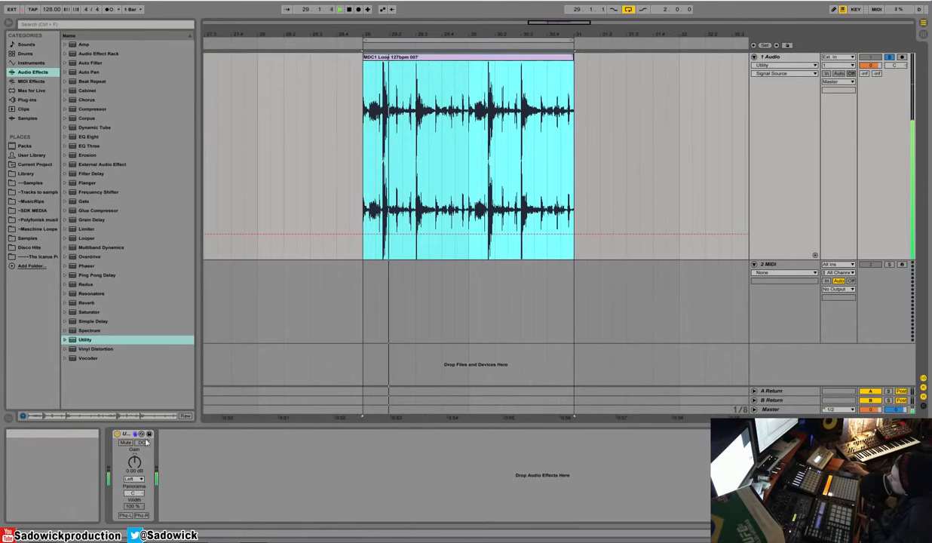
left_click(134, 480)
left_click(132, 495)
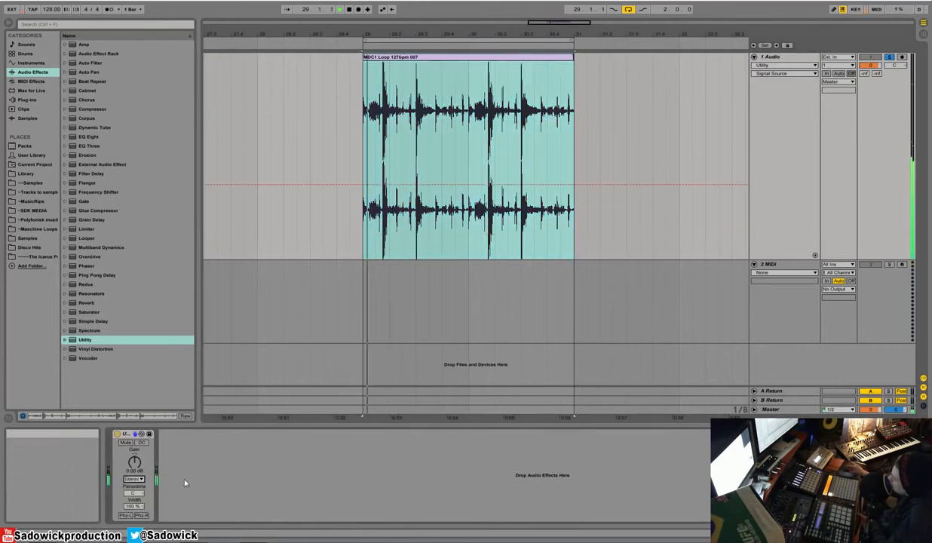
- Try the Right and Swap signal sources on the Utility, and return the source to Stereo
left_click(135, 480)
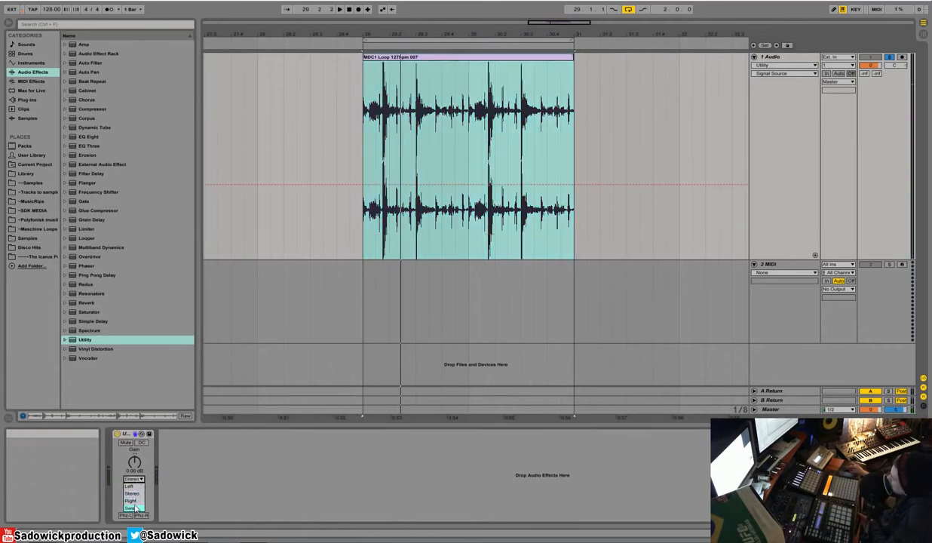
left_click(135, 506)
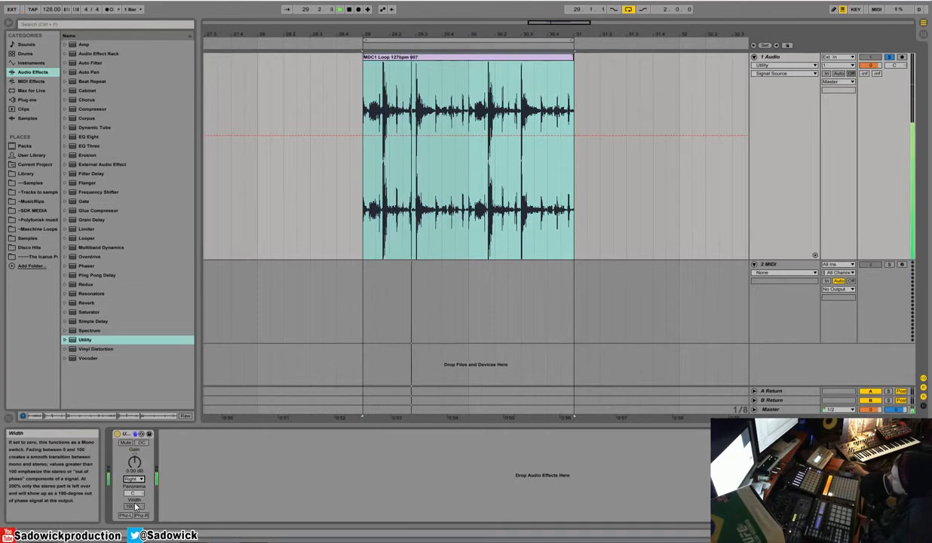
left_click(134, 479)
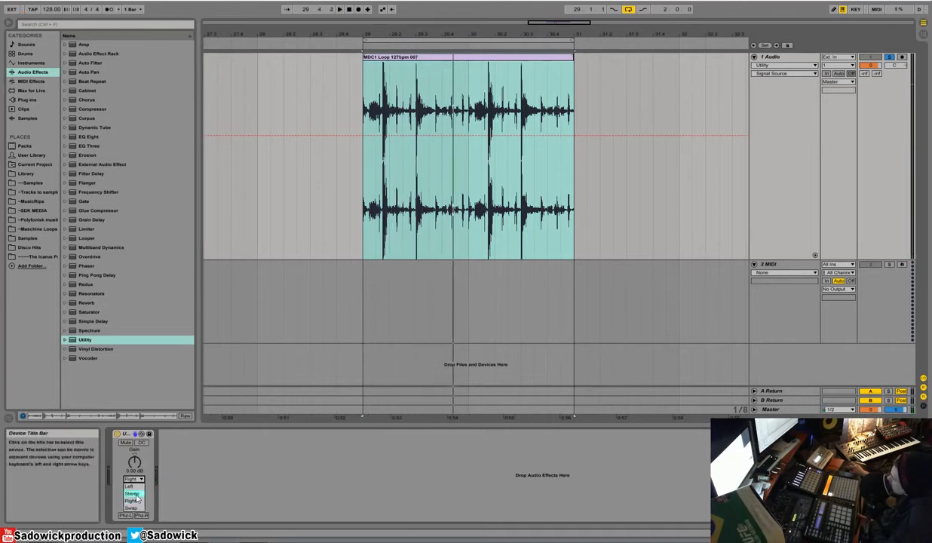
left_click(135, 487)
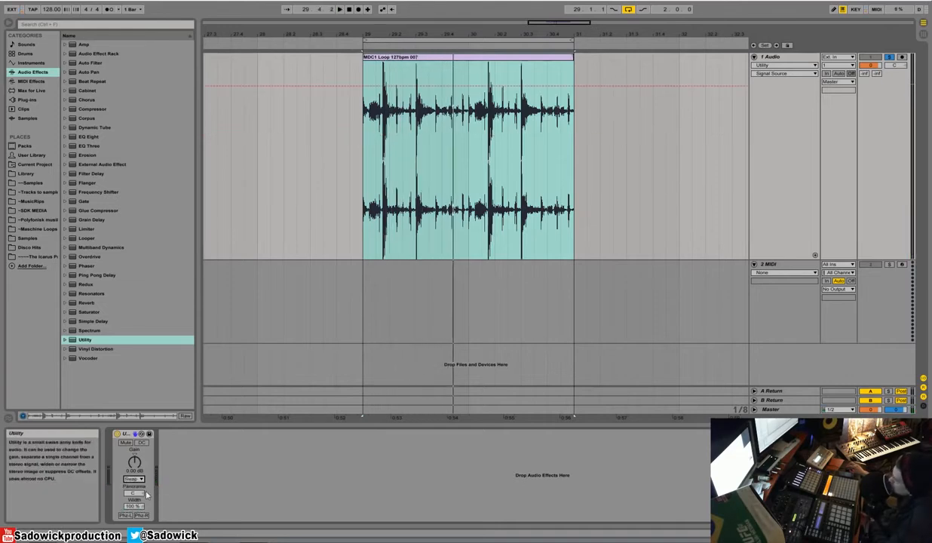
left_click(134, 479)
left_click(134, 494)
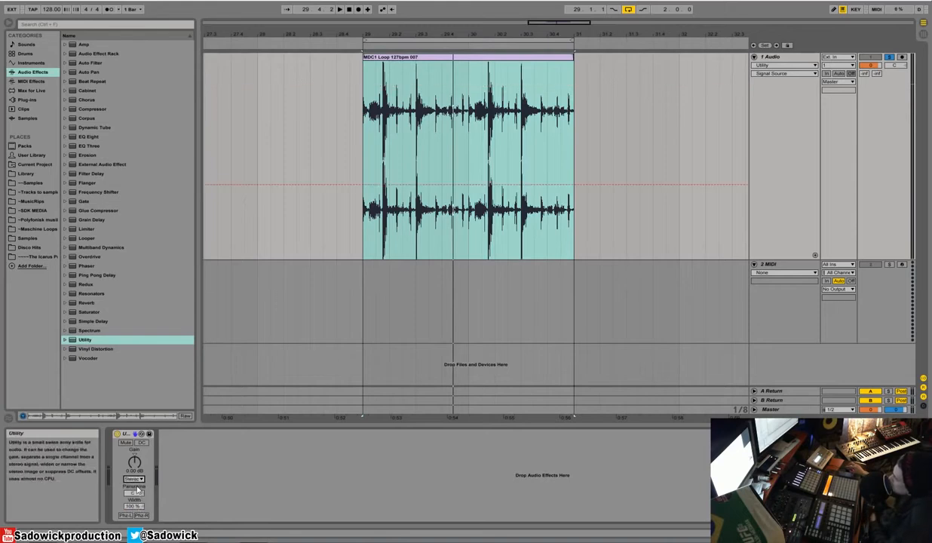
- Play the loop with the Utility's panorama set fully right and fully left (50R and 50L), and reset the panorama to centre
left_click_drag(135, 495, 136, 453)
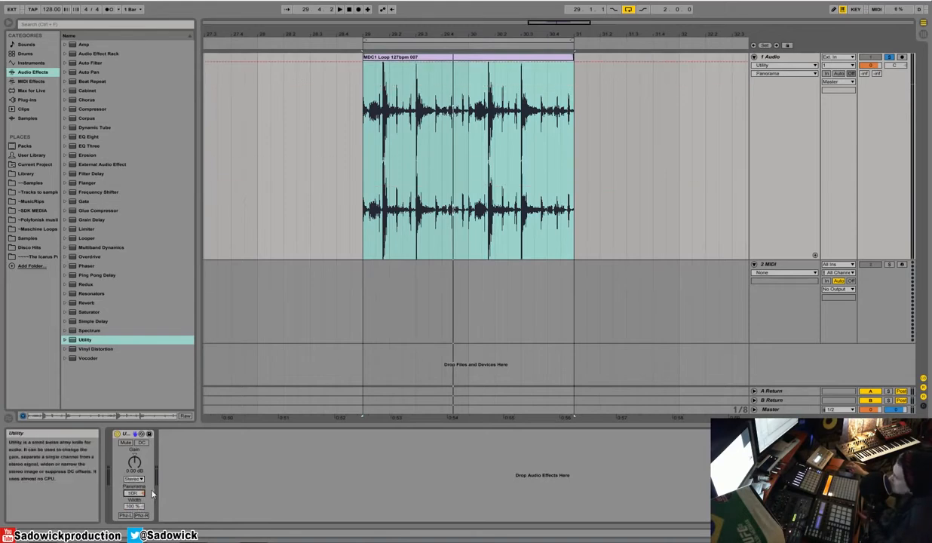
key("space")
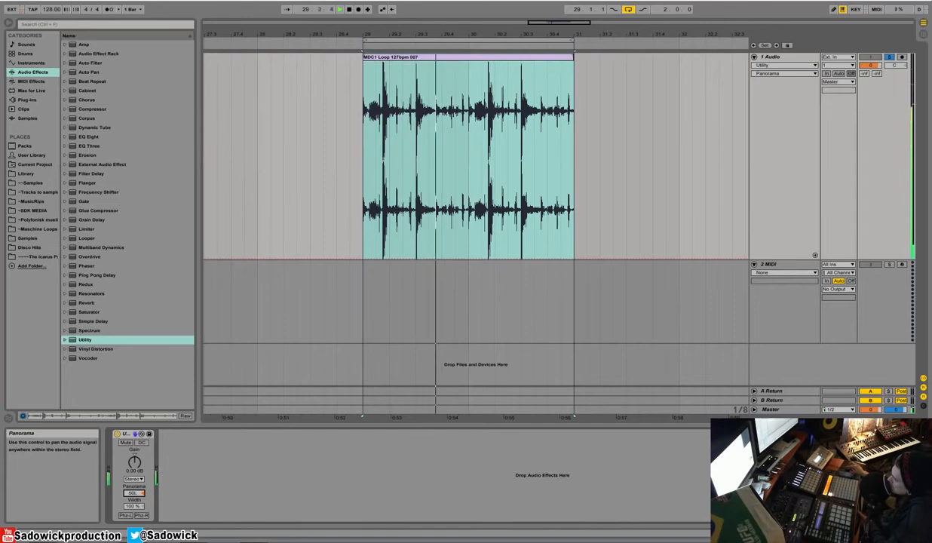
right_click(135, 493)
left_click(172, 450)
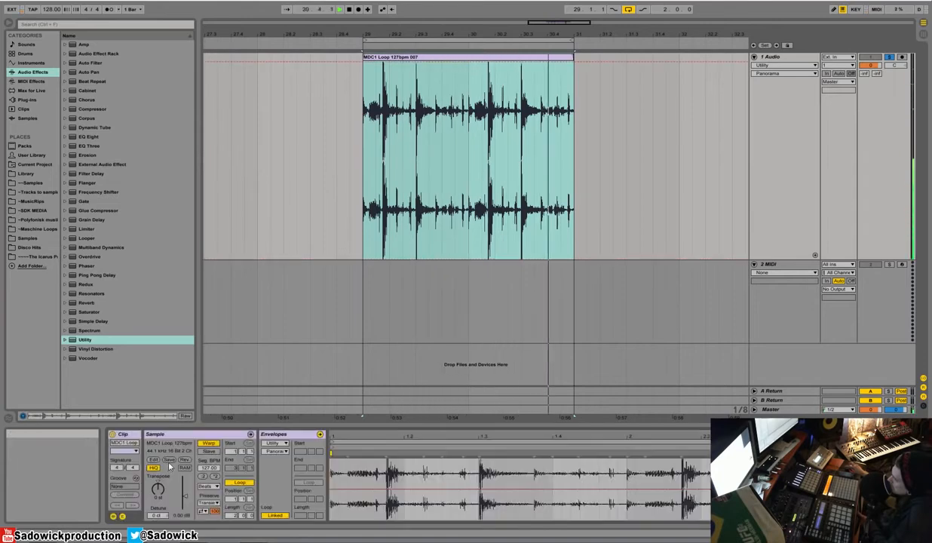
key("shift+Tab")
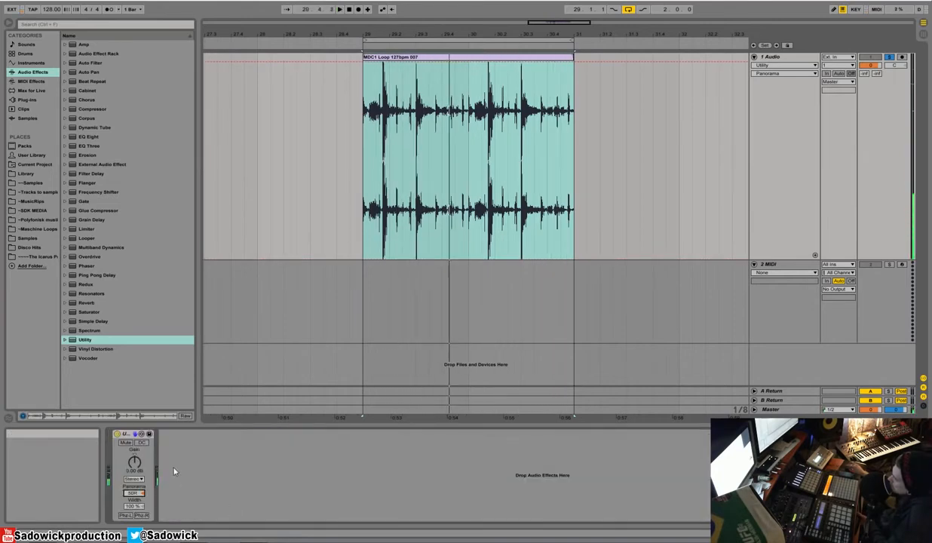
right_click(131, 494)
left_click(151, 518)
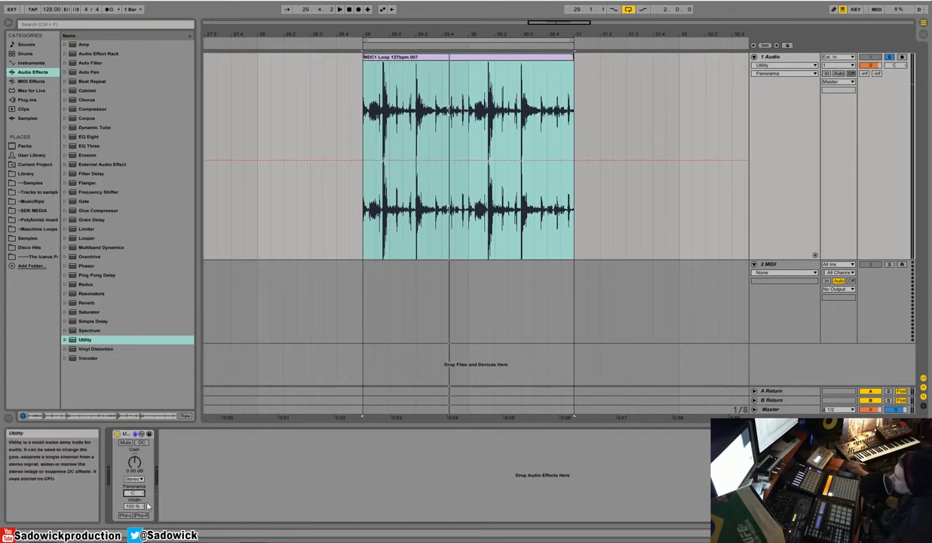
- Play the loop in mono with the Utility's width at 0.0 %, reset the width to 100 %, and raise it to 200 %
left_click_drag(136, 512, 136, 539)
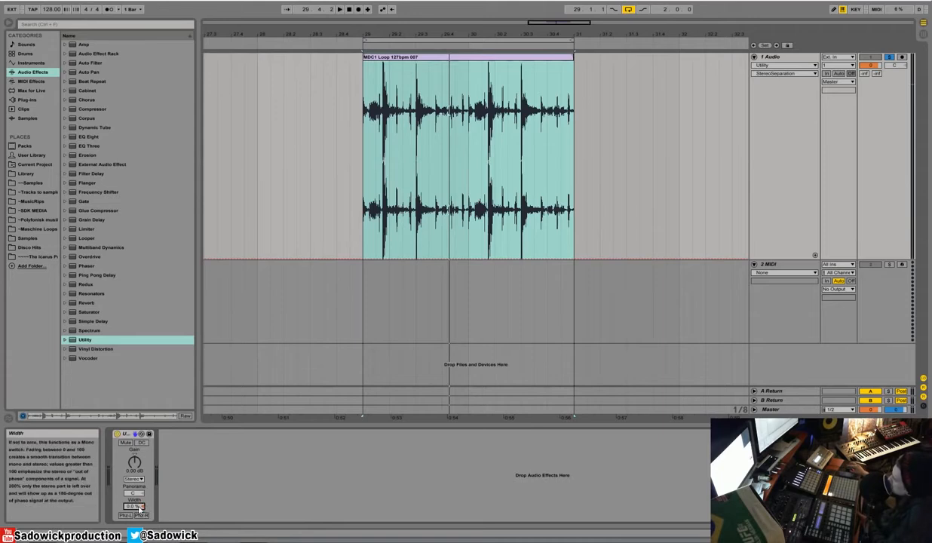
key("space")
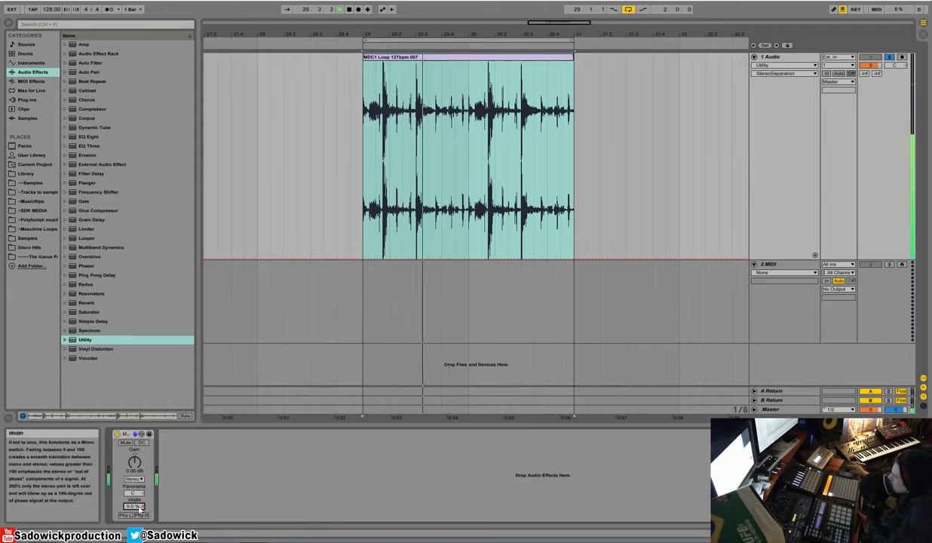
right_click(134, 509)
left_click(172, 481)
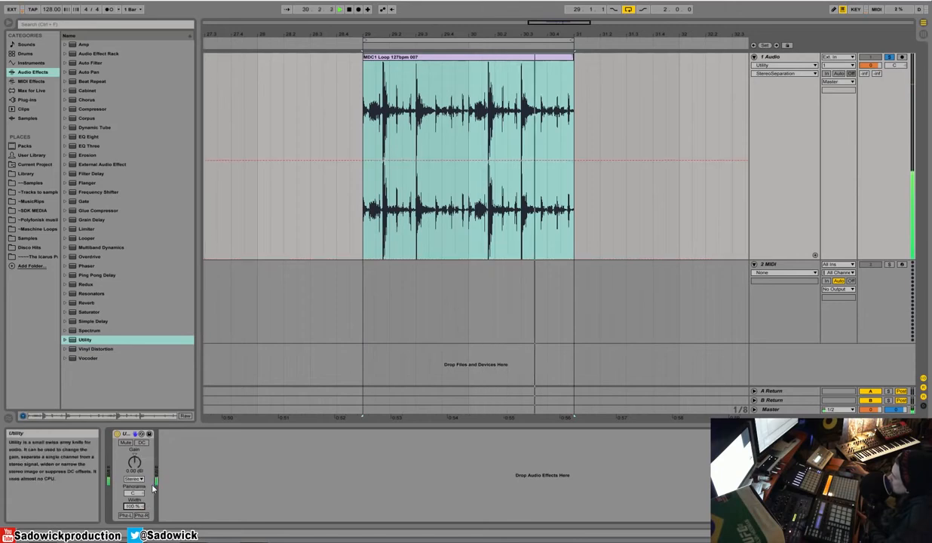
left_click_drag(134, 503, 134, 452)
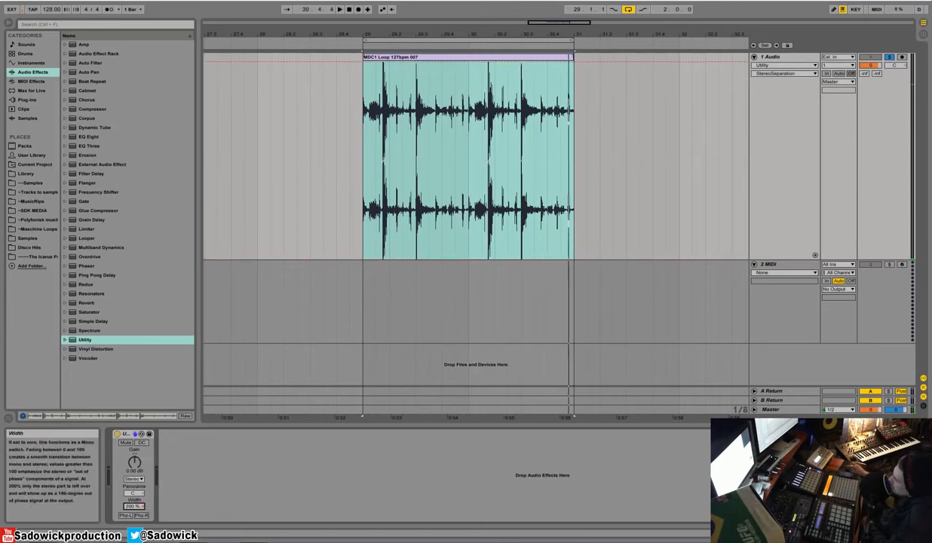
- Reset the Utility's width to its default, raise it again to 200 %, and play the loop
right_click(134, 508)
left_click(169, 480)
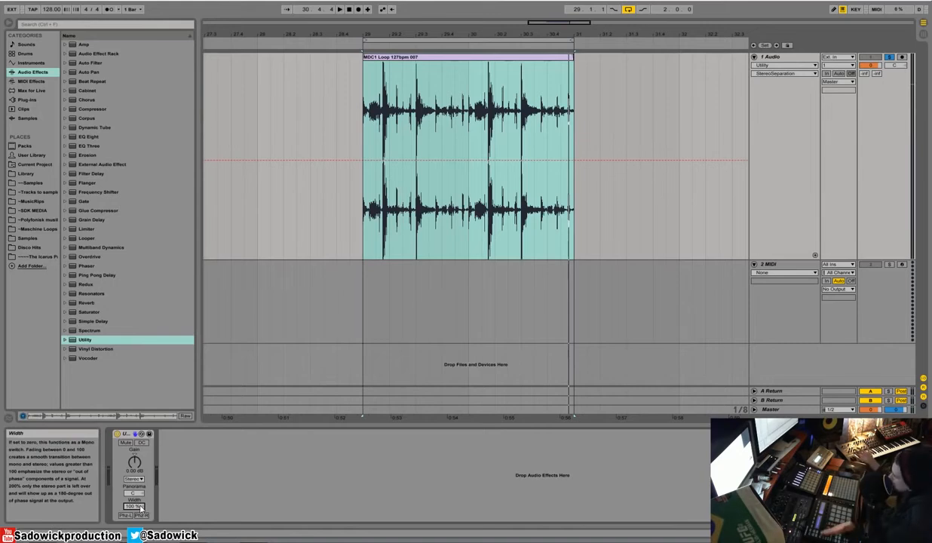
left_click_drag(141, 508, 141, 508)
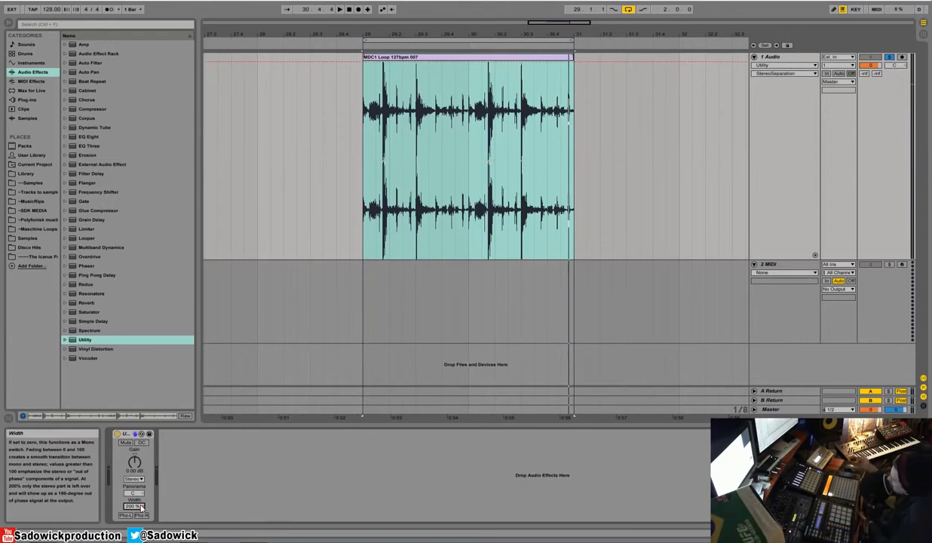
key("space")
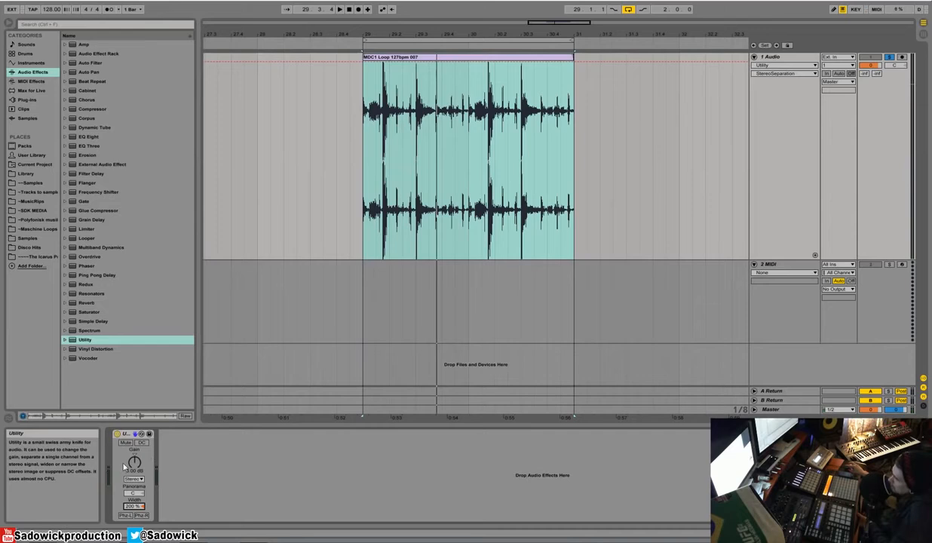
- Play the loop with the Utility's gain raised to 12.8 dB, and reset the gain to 0.00 dB and the width to 100 %
key("space")
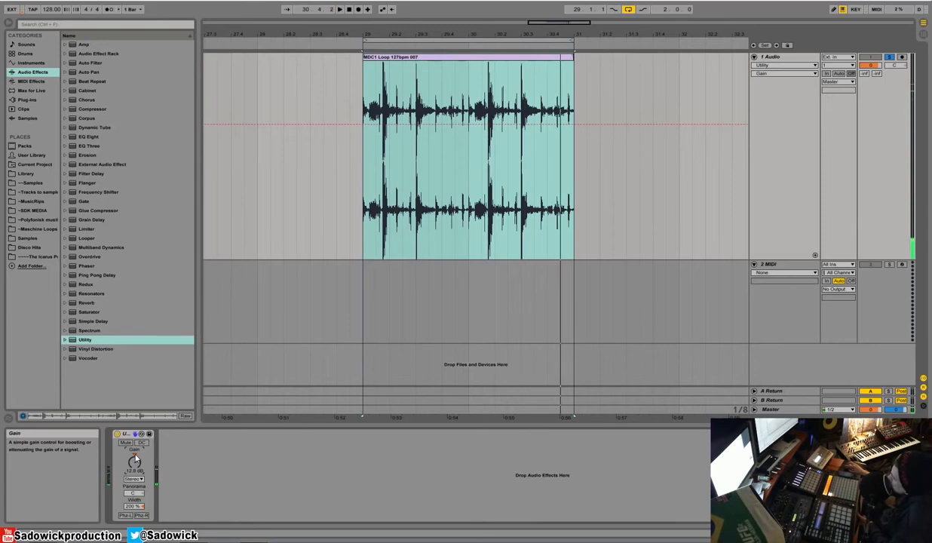
left_click_drag(135, 461, 134, 462)
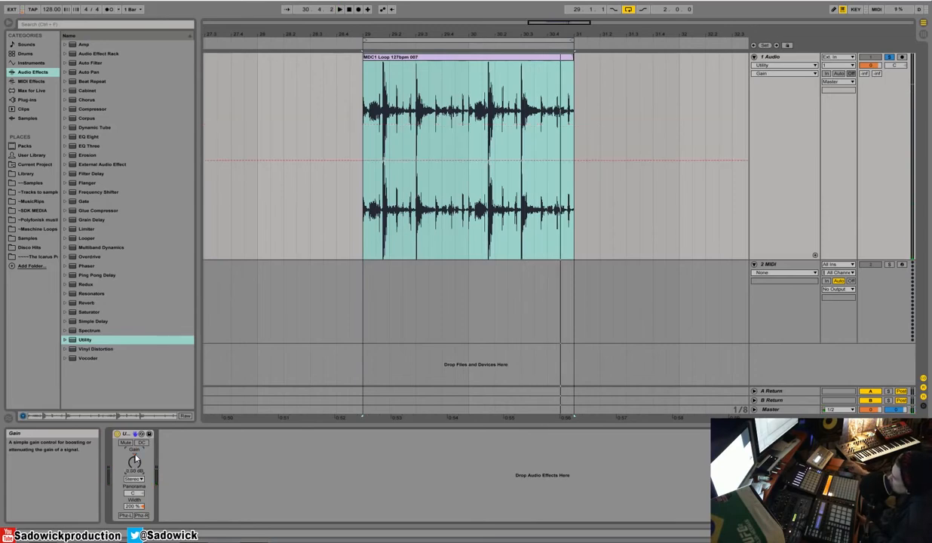
right_click(134, 506)
left_click(172, 474)
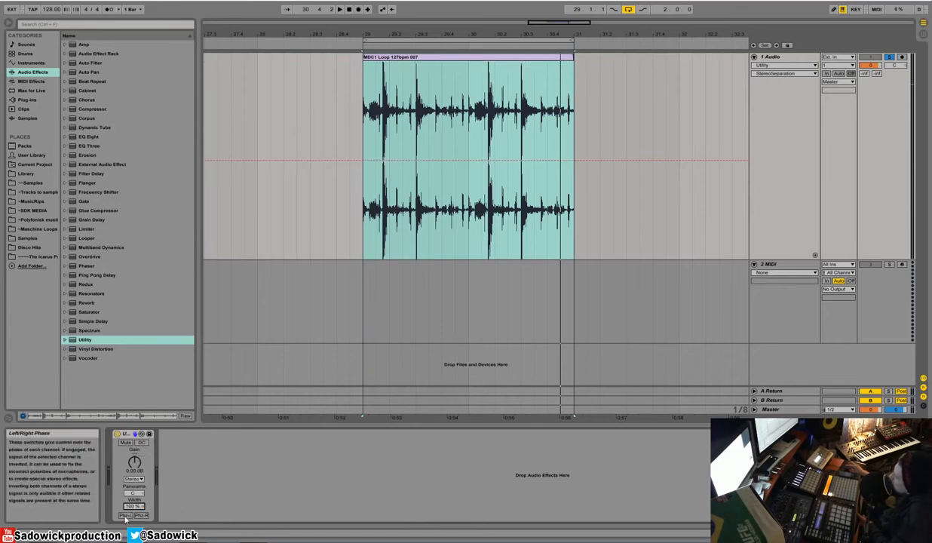
- Examine the loop's waveform up close while toggling the Utility's left and right phase inversion, leaving only the left channel inverted
left_click_drag(446, 34, 447, 354)
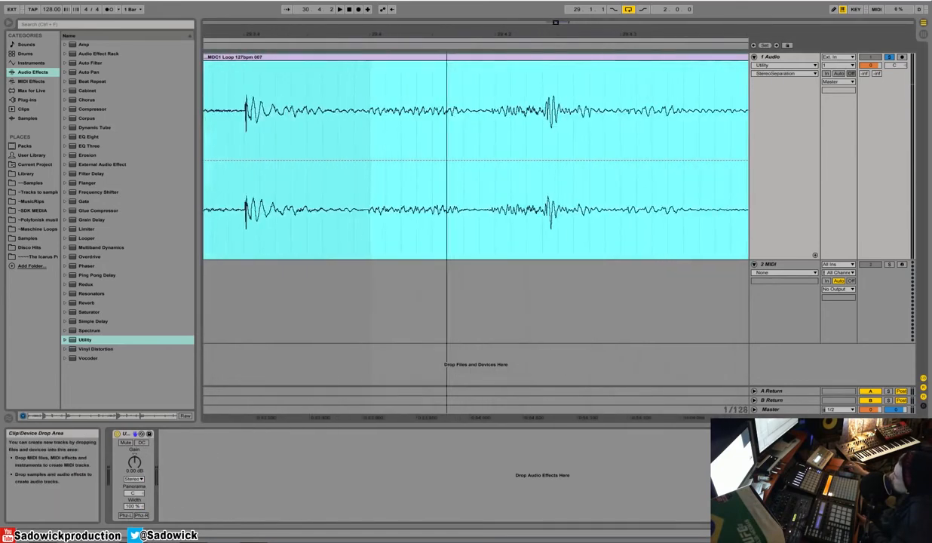
left_click(882, 223)
left_click_drag(427, 35, 455, 50)
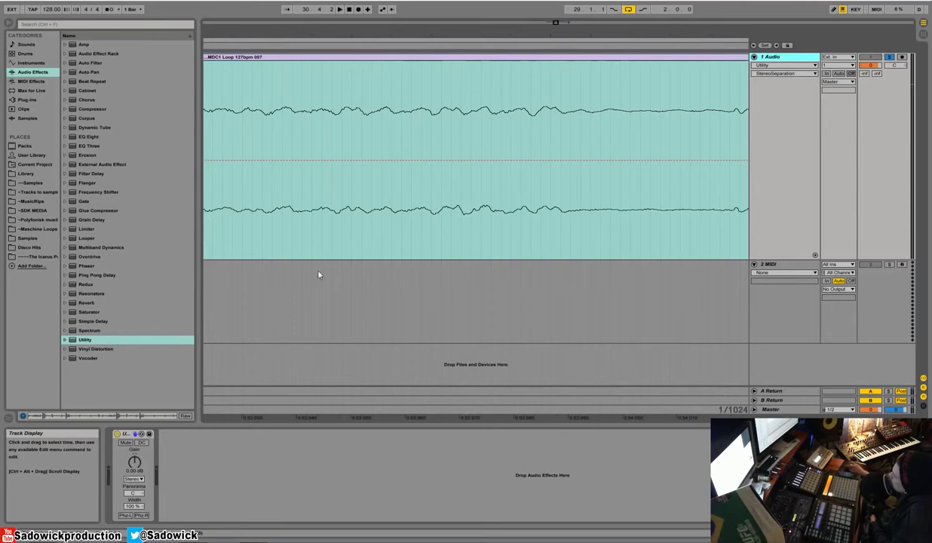
left_click(126, 515)
left_click(146, 517)
left_click(146, 516)
left_click(127, 517)
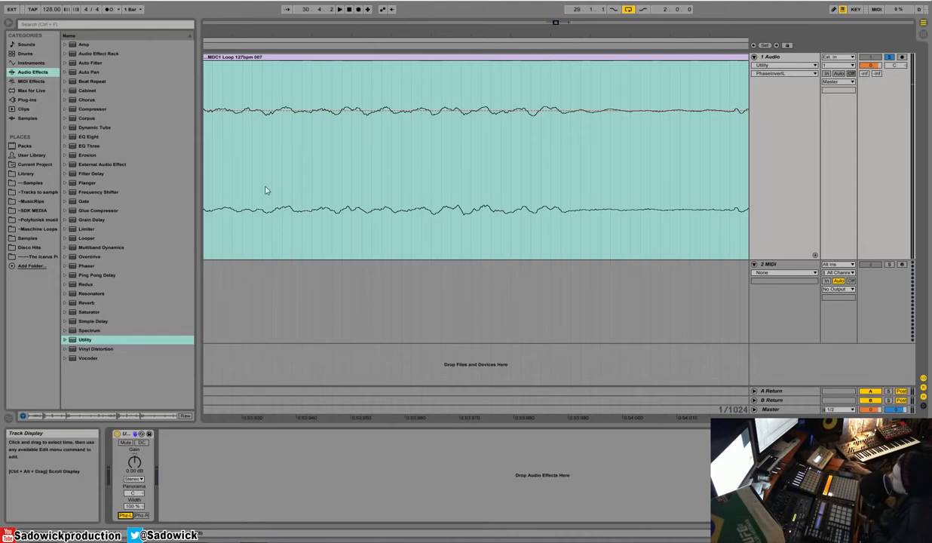
- Play the loop with the left phase inverted, compare it with the Utility bypassed, and invert the right phase as well
key("space")
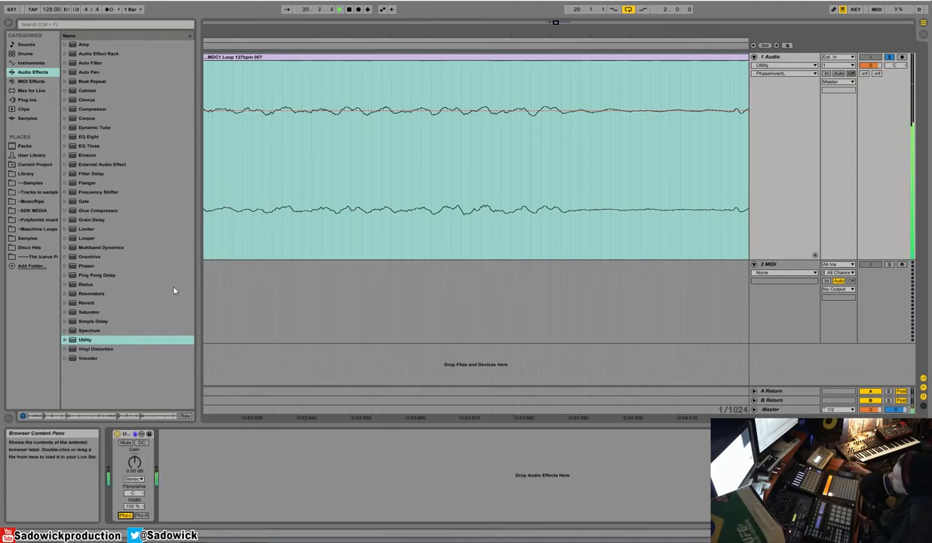
left_click(117, 434)
left_click(117, 434)
left_click(142, 516)
key("space")
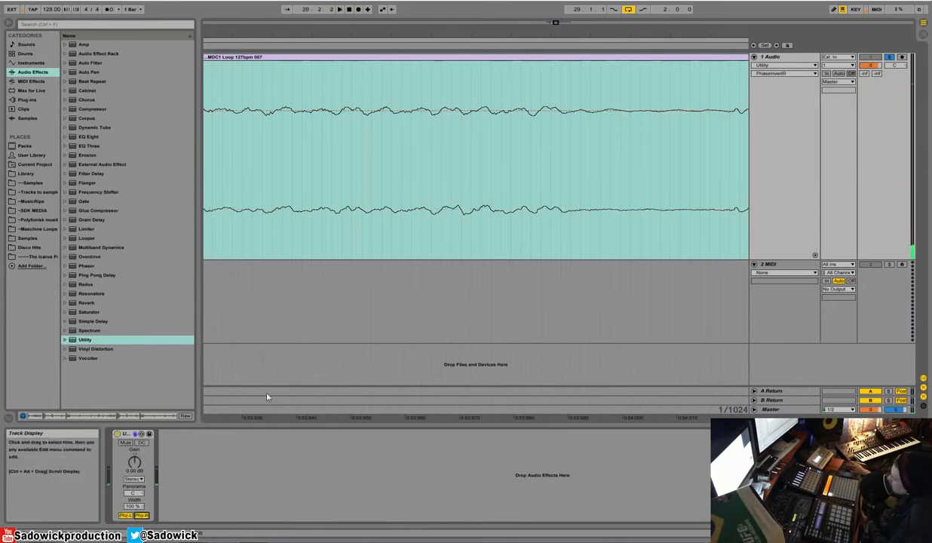
- Play the loop with both channels inverted, and switch off the Utility's right and left phase inversion
key("space")
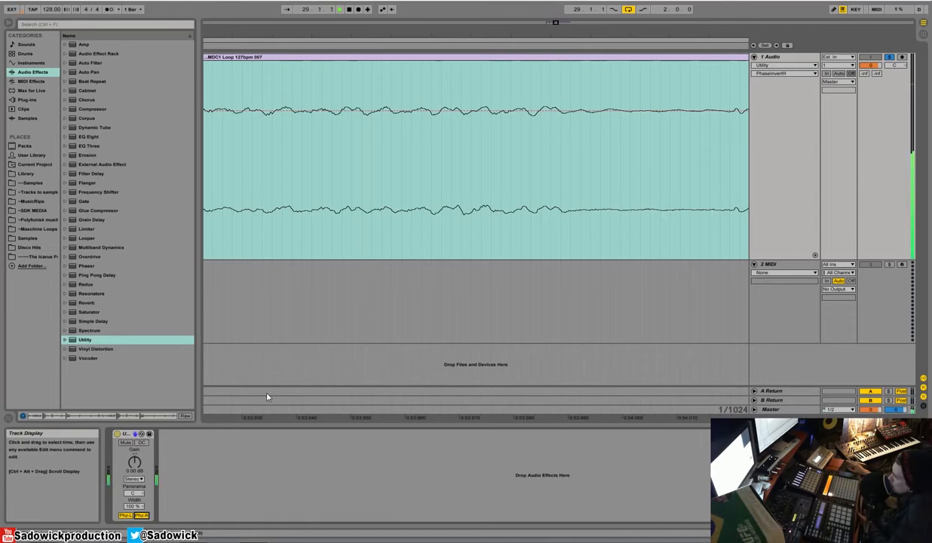
left_click(142, 516)
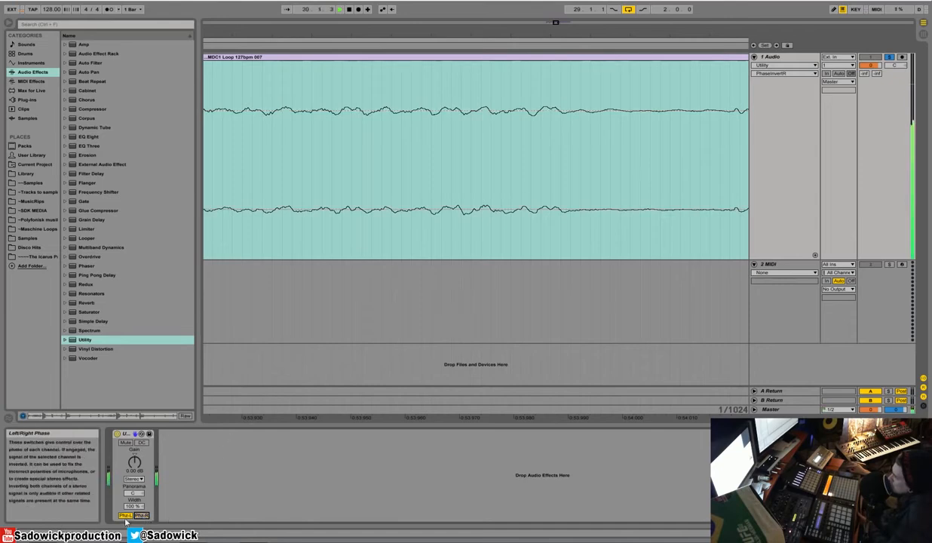
left_click(125, 516)
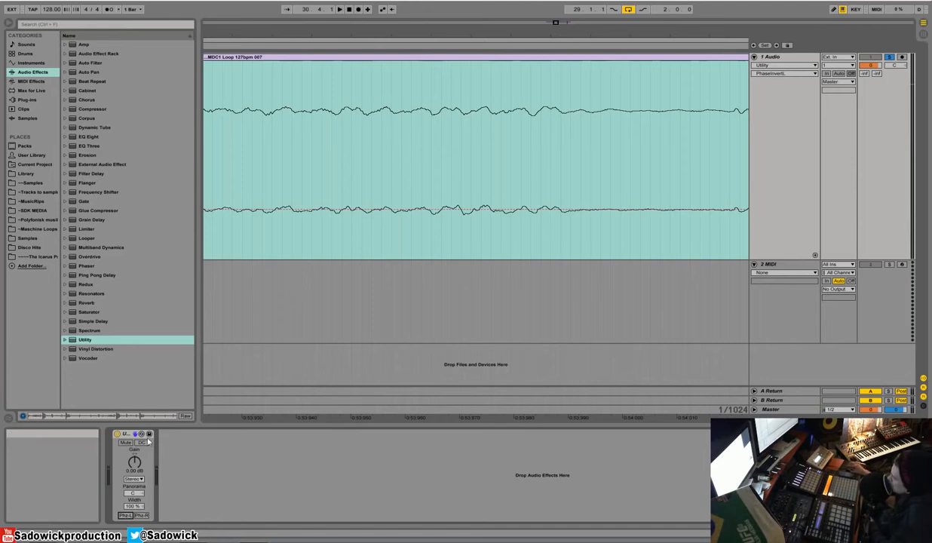
- Reduce the height of the 1 Audio track and insert a new audio track below the 2 MIDI track
left_click_drag(792, 259, 792, 110)
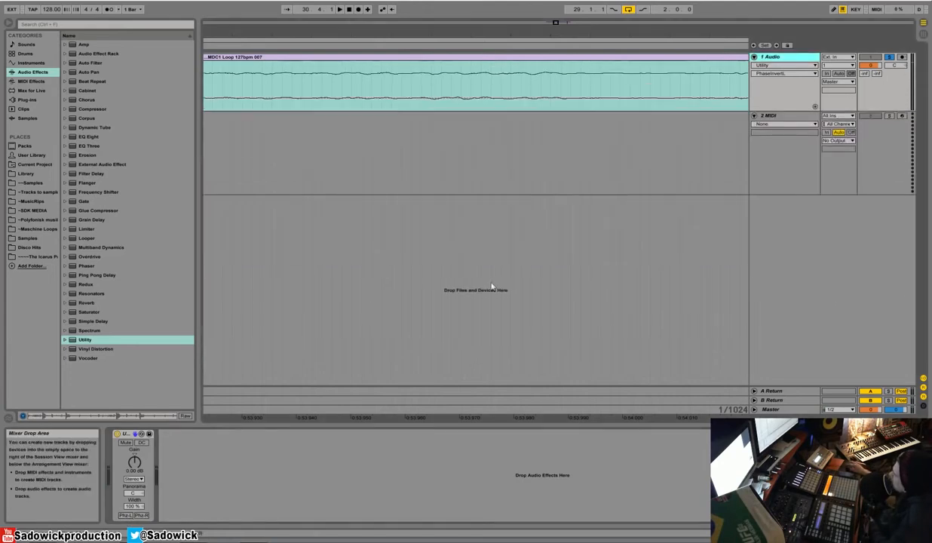
left_click(788, 116)
right_click(785, 211)
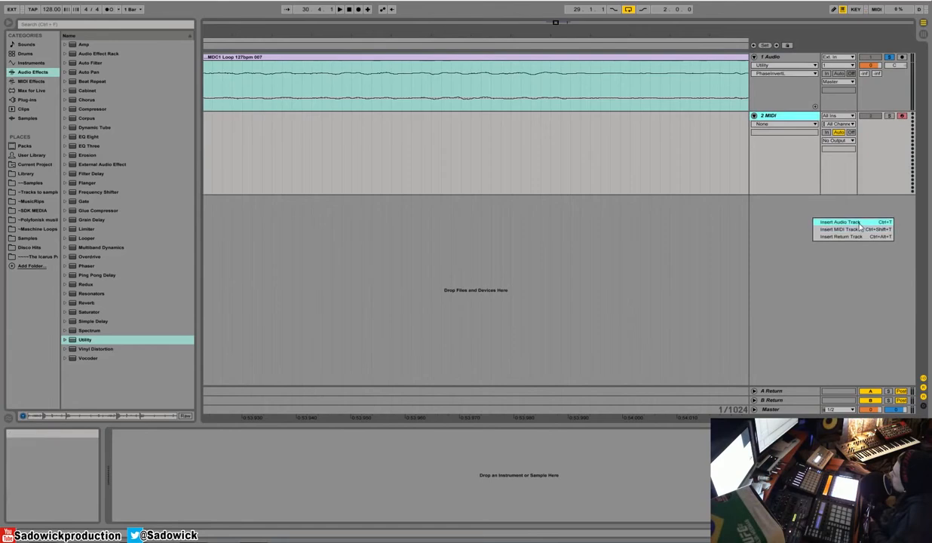
left_click(800, 218)
- Set the new audio track's external input channel to 3/4
left_click(787, 209)
left_click(841, 210)
left_click(842, 210)
left_click(842, 223)
- Solo the 3 Audio track with its monitoring set to In, and increase the track's height
left_click_drag(881, 236, 882, 270)
left_click(893, 192)
left_click(890, 201)
left_click(826, 218)
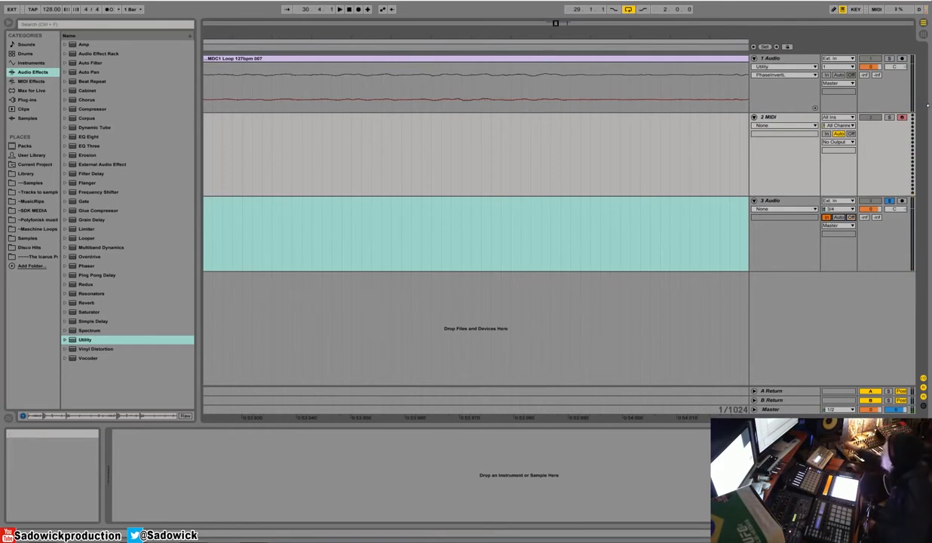
left_click_drag(889, 270, 888, 321)
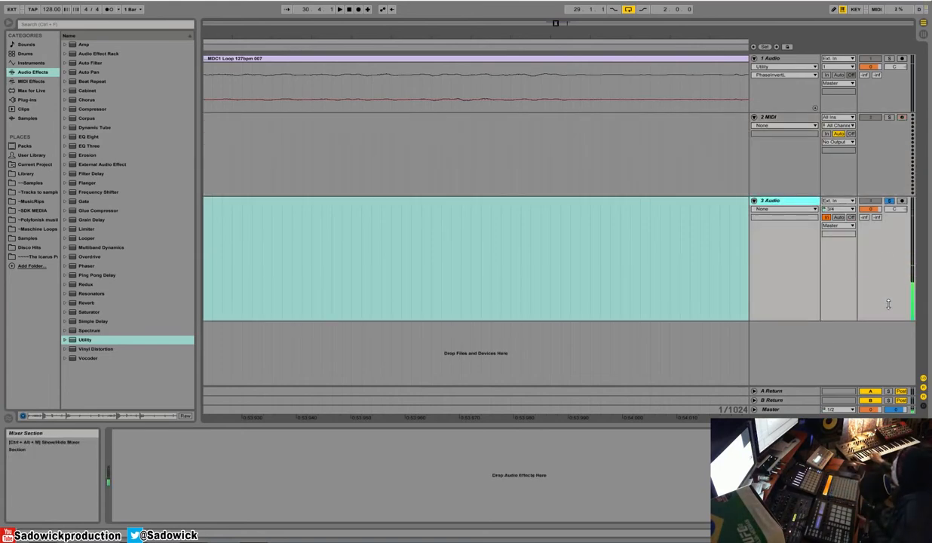
left_click_drag(875, 286, 875, 312)
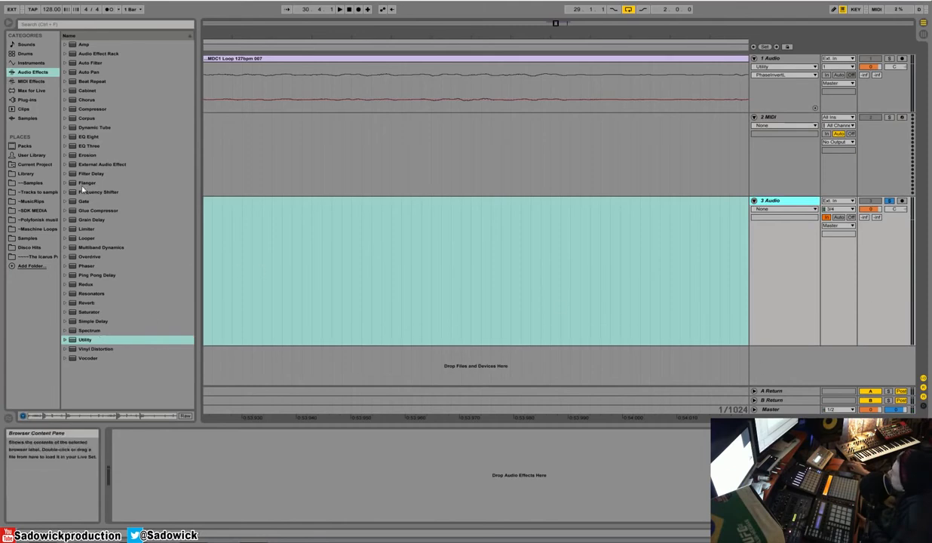
- Add a Compressor to the 3 Audio track, lower its threshold, and raise its output gain
left_click_drag(92, 110, 175, 458)
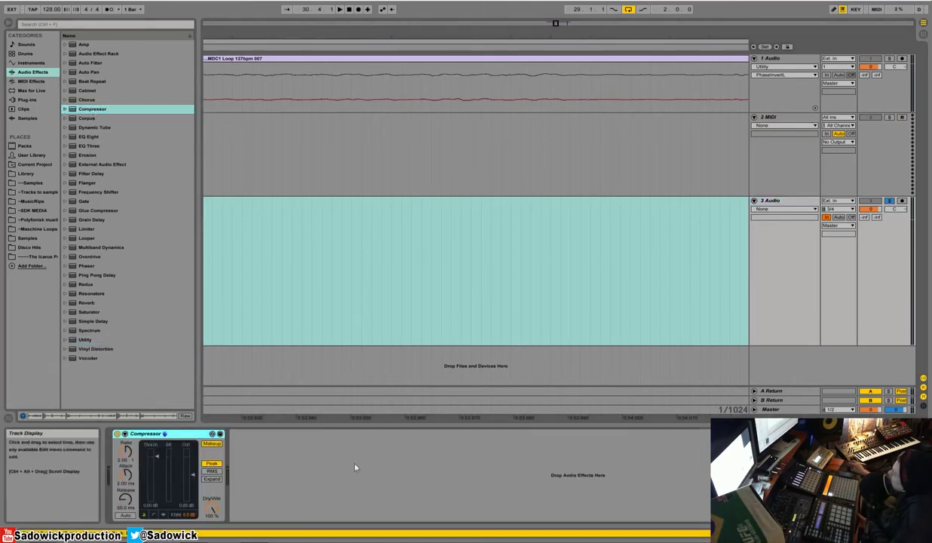
left_click_drag(887, 346, 890, 313)
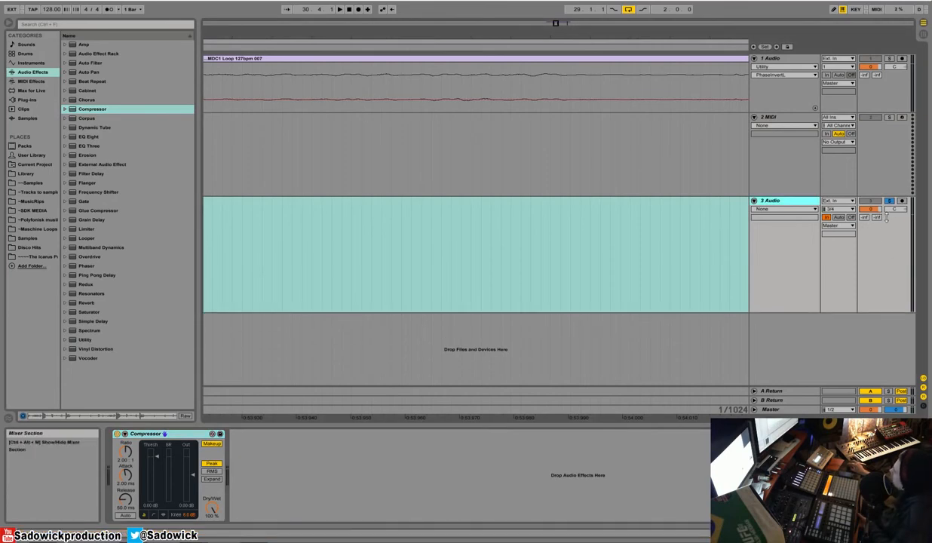
left_click_drag(157, 456, 157, 501)
mouse_move(193, 475)
left_mouse_down()
mouse_move(193, 452)
mouse_move(193, 466)
left_mouse_up()
- Return the Compressor's output gain and threshold to their default values
right_click(194, 468)
left_click(213, 494)
right_click(160, 499)
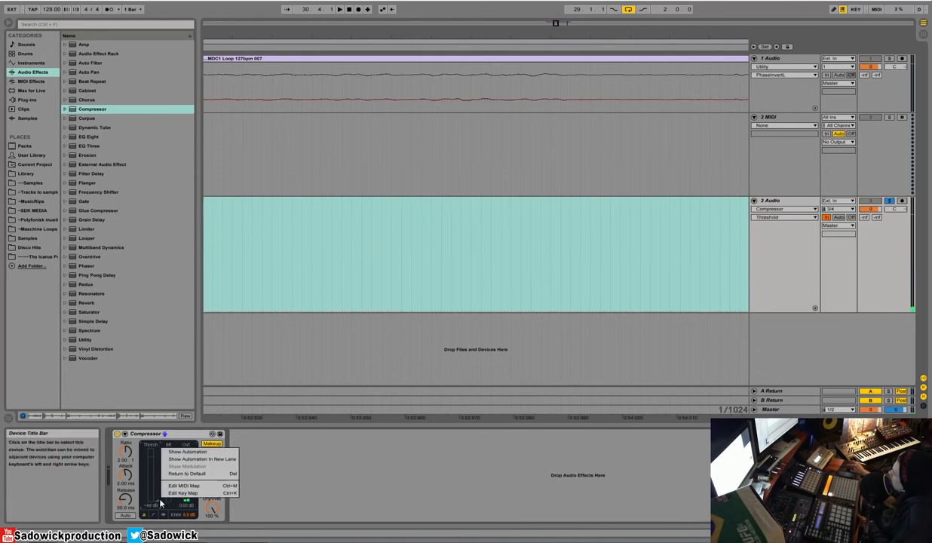
left_click(187, 473)
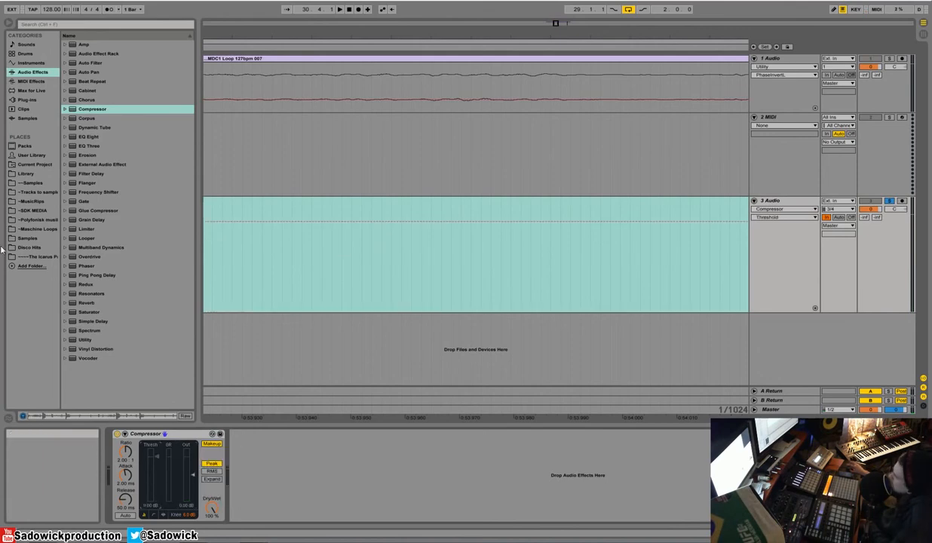
- Reduce the heights of the 2 MIDI and 3 Audio tracks, and delete the Compressor from the 3 Audio track
left_click_drag(843, 113, 843, 261)
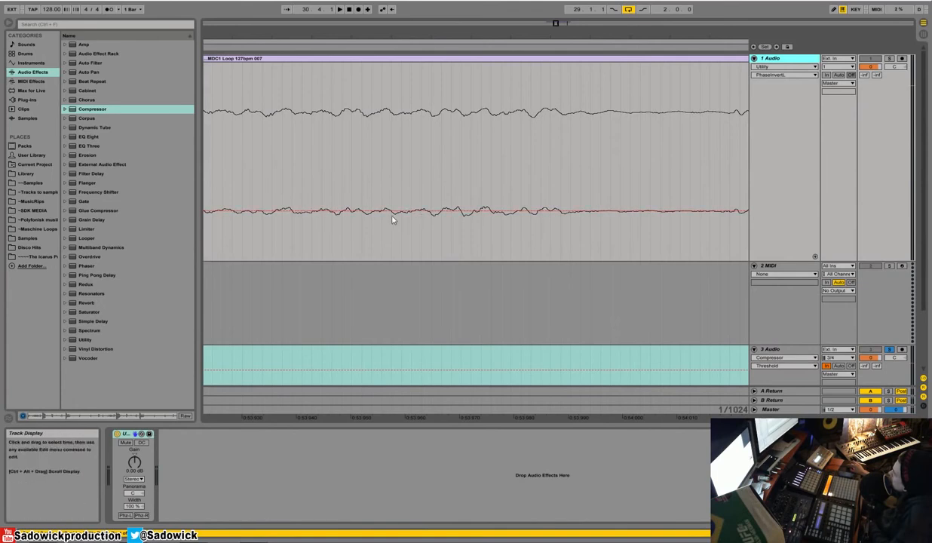
left_click_drag(867, 260, 869, 112)
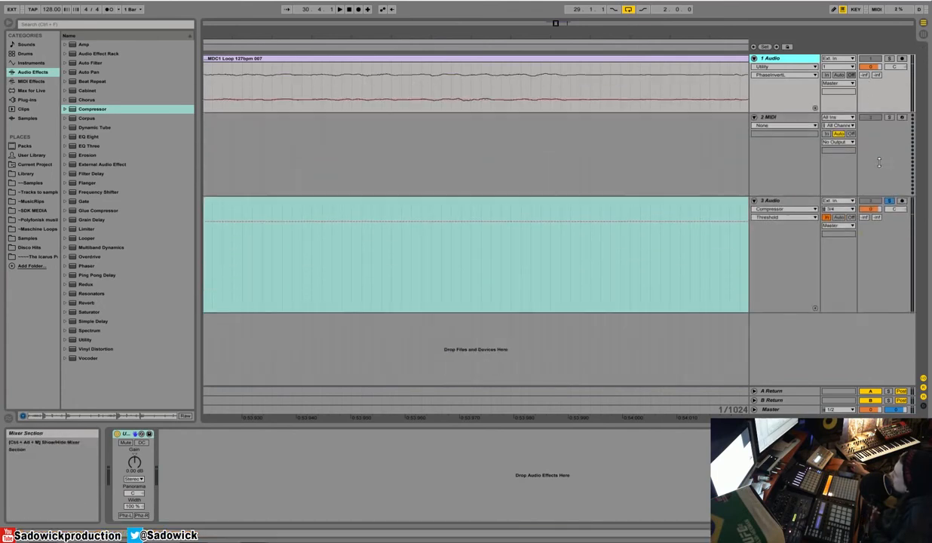
left_click_drag(872, 196, 872, 154)
left_click_drag(878, 271, 878, 201)
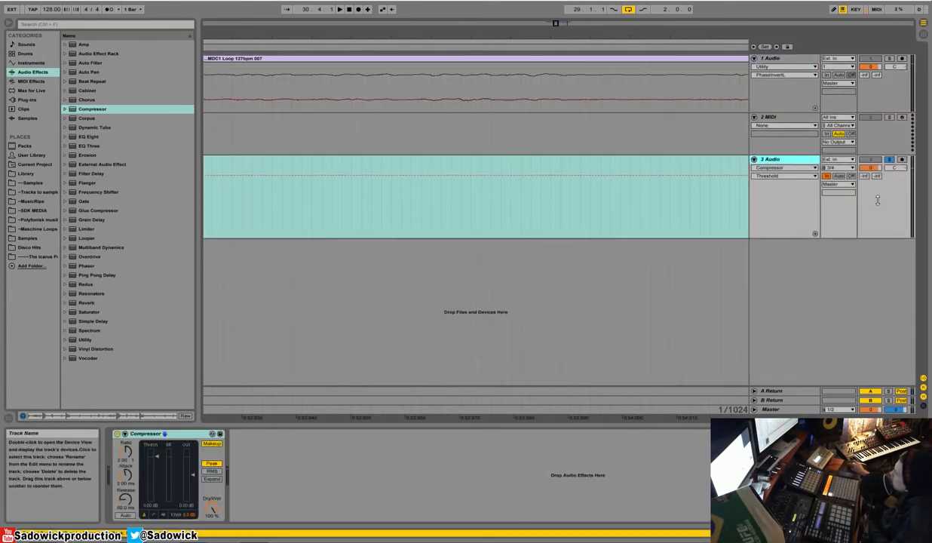
right_click(179, 433)
left_click(216, 322)
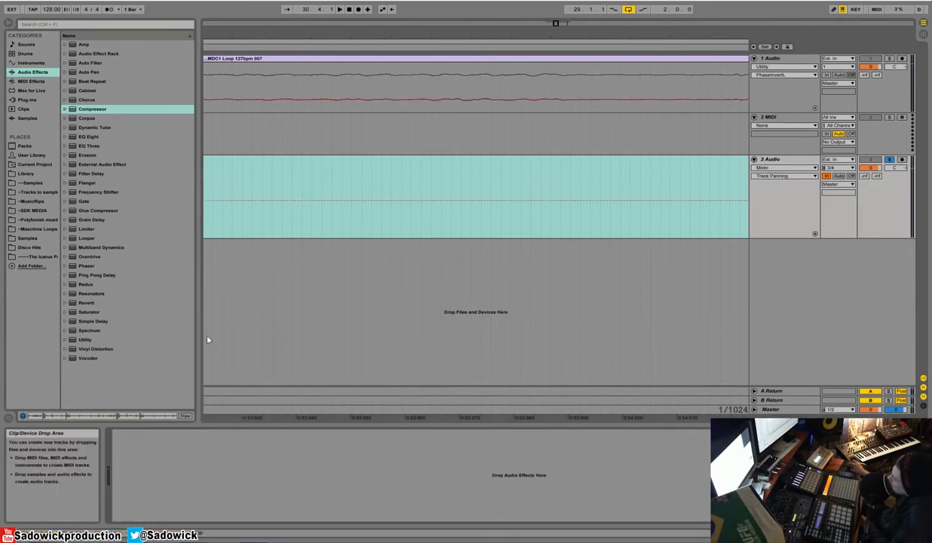
- Add a Utility to the 3 Audio track, switch on its DC filter, and delete the device again
left_click(83, 340)
left_click_drag(83, 341, 206, 472)
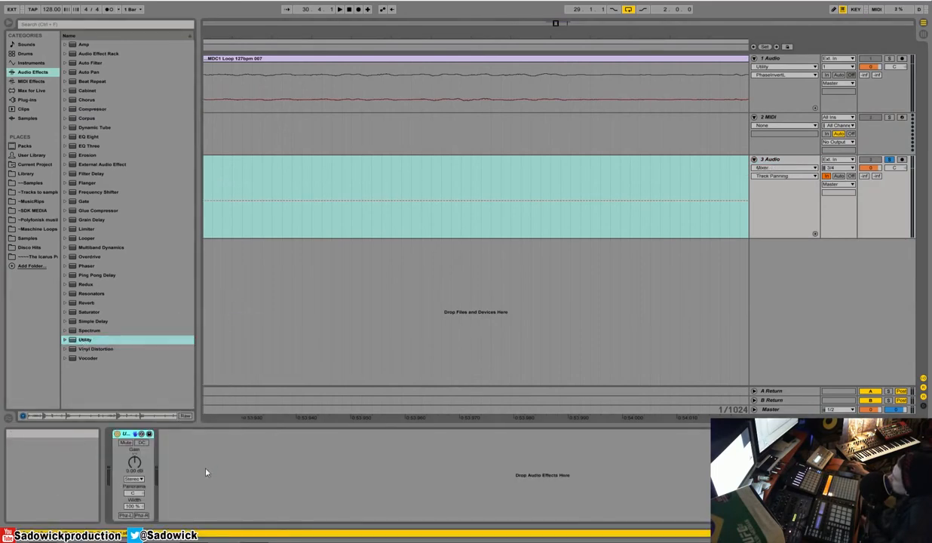
left_click(143, 443)
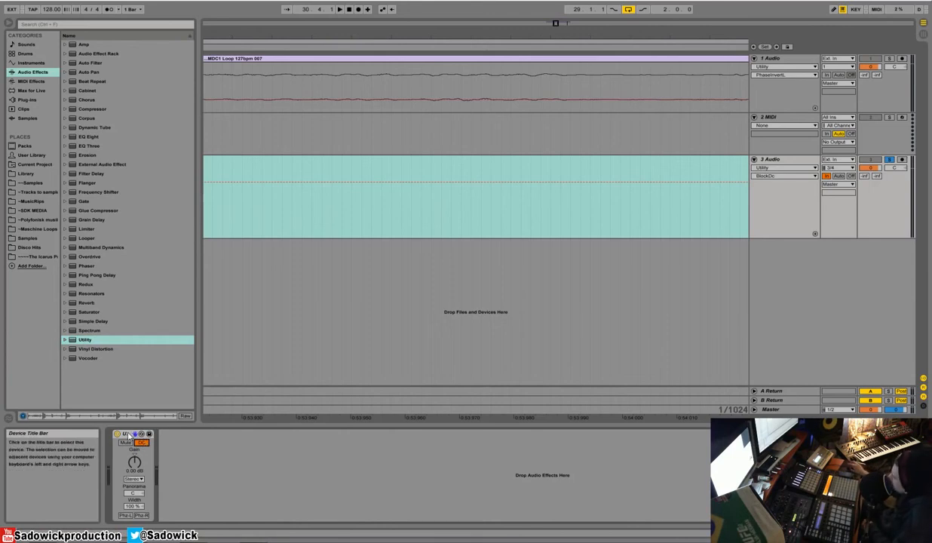
right_click(129, 436)
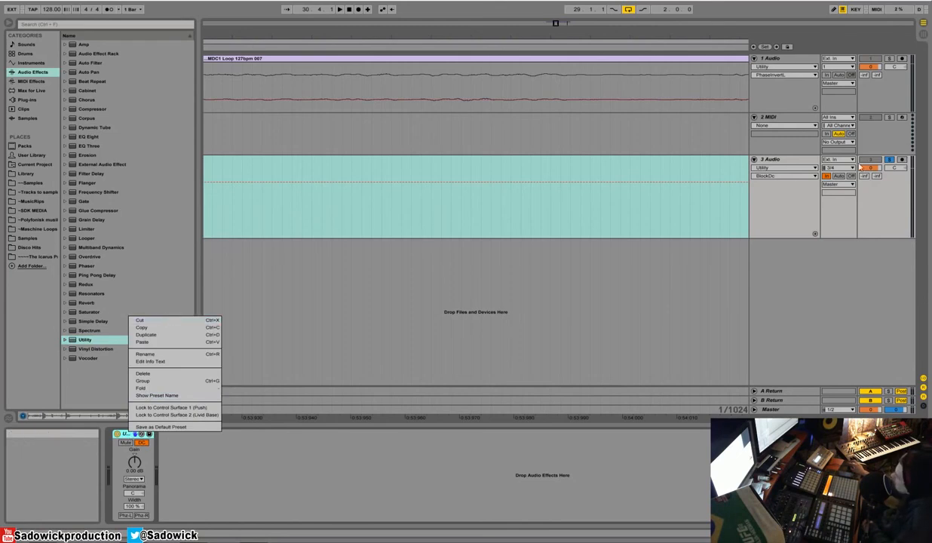
left_click(200, 374)
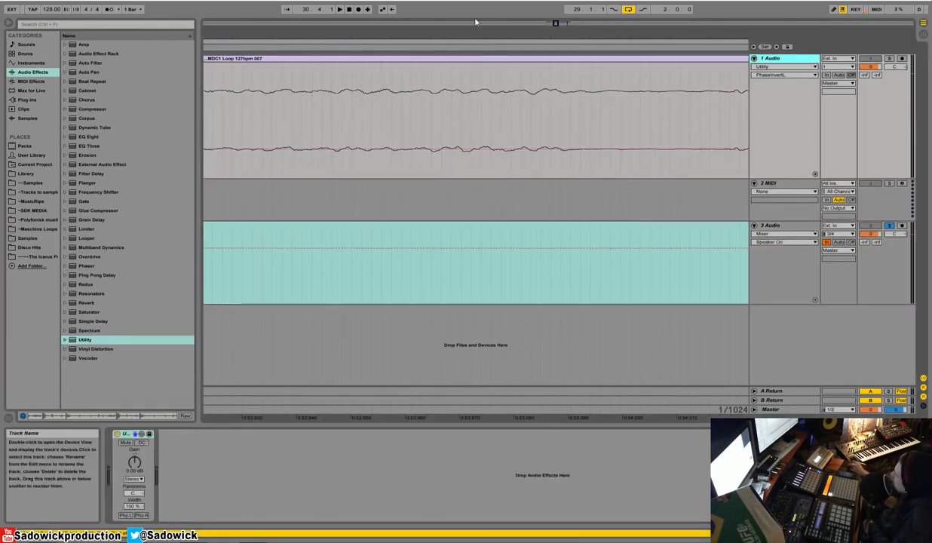
- Solo the 1 Audio track to play the drum loop, and add a Spectrum after the track's Utility
left_click_drag(476, 35, 391, 17)
left_click(399, 60)
key("space")
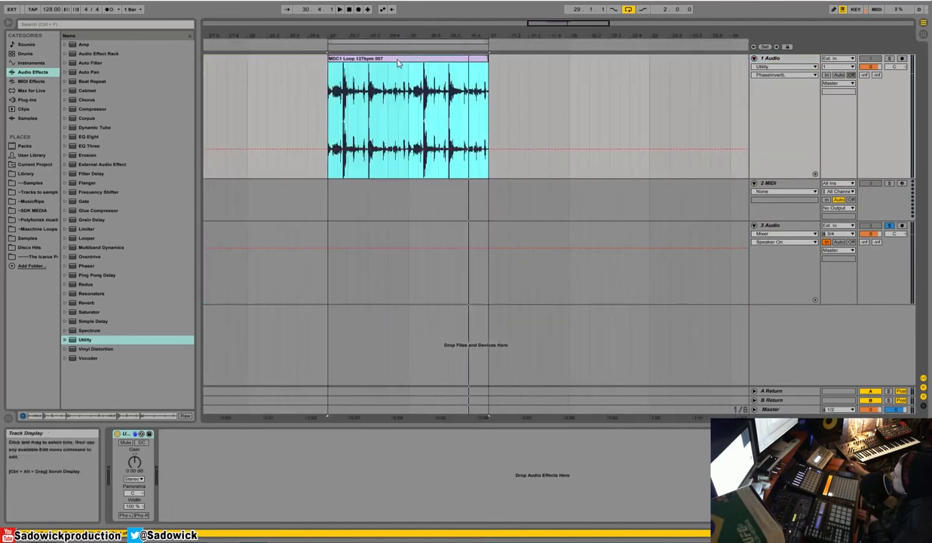
key("space")
left_click(890, 59)
key("space")
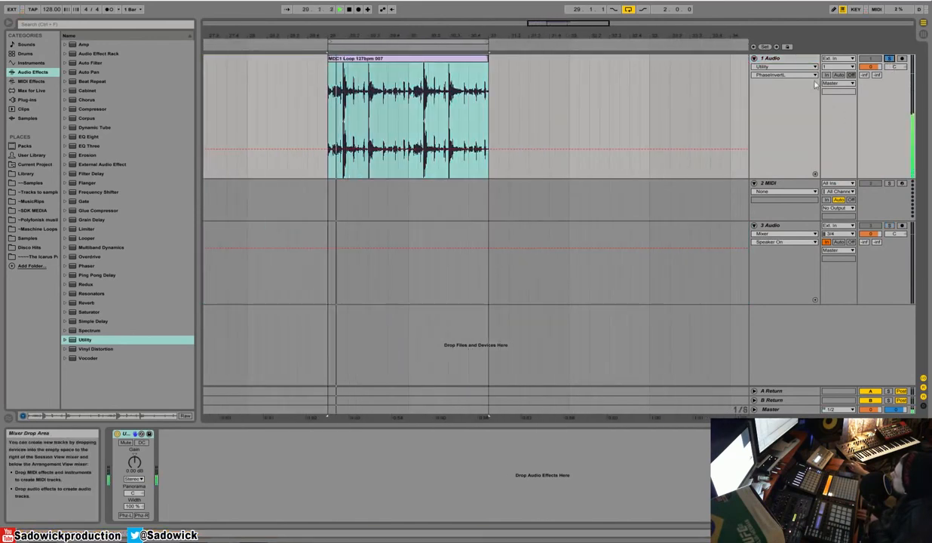
key("space")
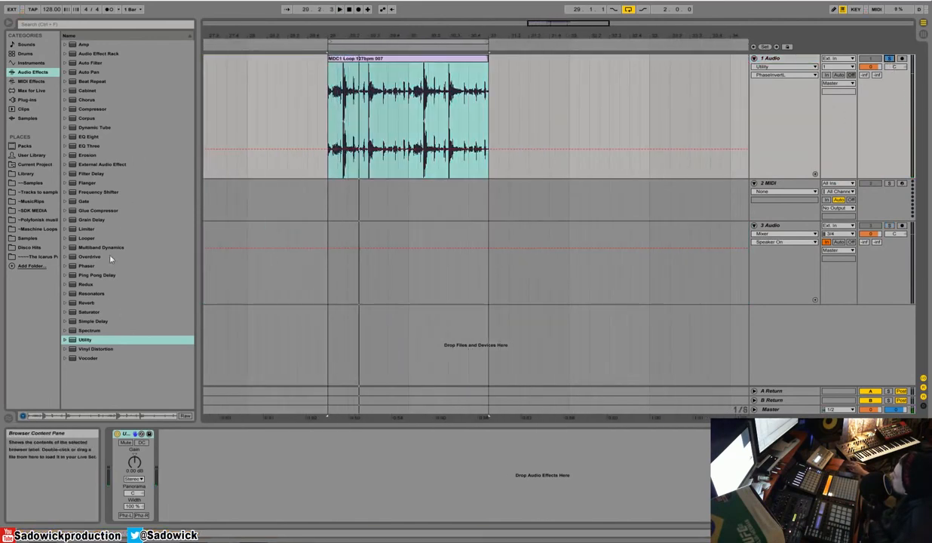
left_click_drag(89, 329, 272, 482)
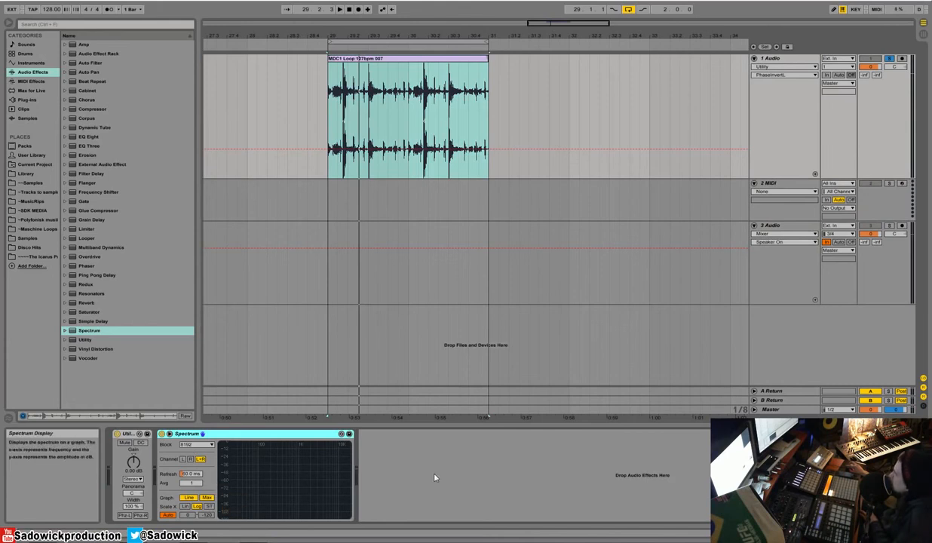
- Switch the Spectrum's amplitude scaling from Auto to Range and play the drum loop to compare the display
key("space")
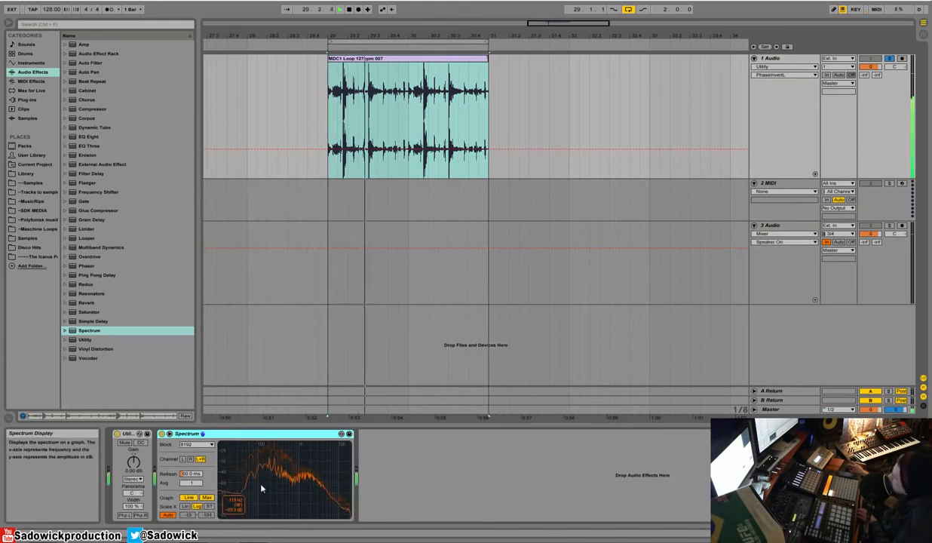
key("space")
left_click(167, 516)
key("space")
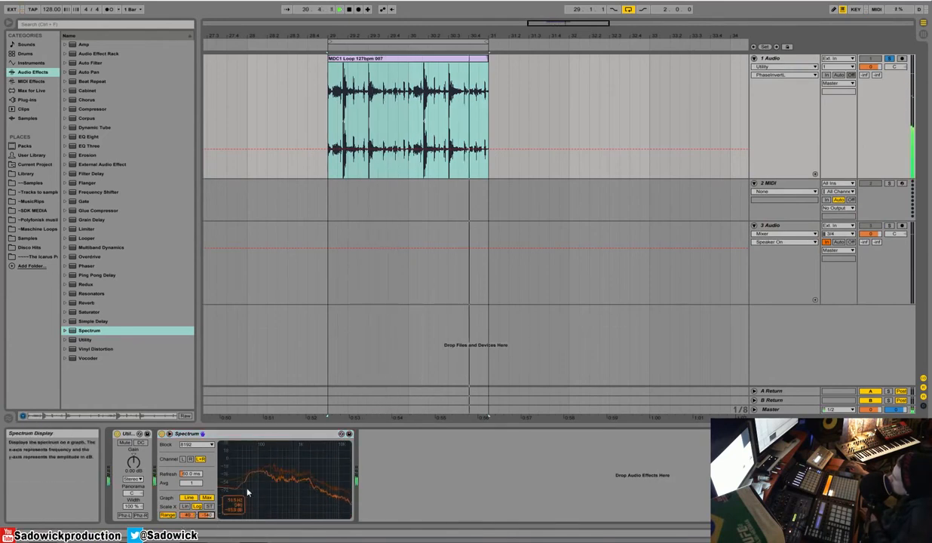
- Insert an EQ Eight between the Utility and the Spectrum, and nudge its band 4 to about 4.41 kHz and -0.37 dB
left_click_drag(83, 137, 181, 462)
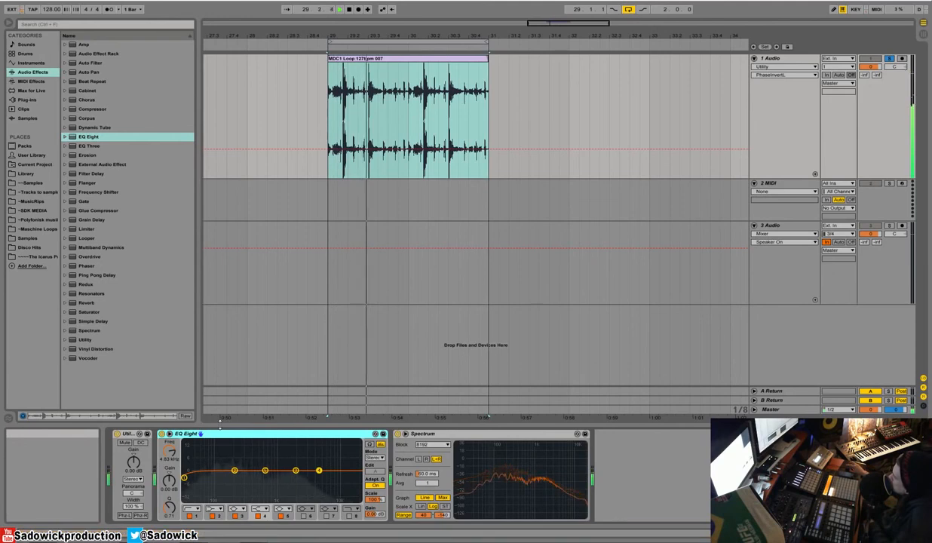
mouse_move(319, 471)
left_mouse_down()
mouse_move(288, 447)
mouse_move(317, 472)
left_mouse_up()
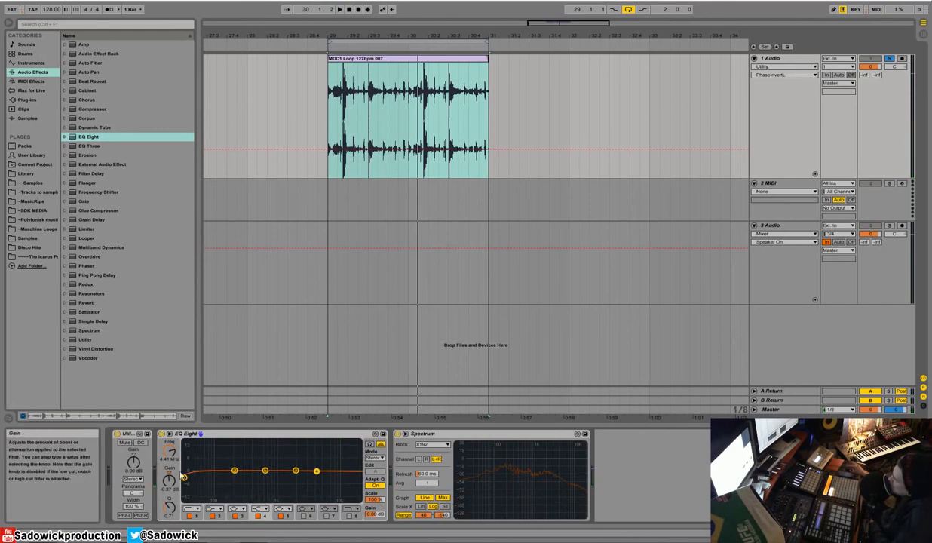
- Raise EQ Eight's band 1 low cut to about 2.12 kHz, audition the loop, and return the band to 30 Hz
left_click_drag(185, 478, 296, 455)
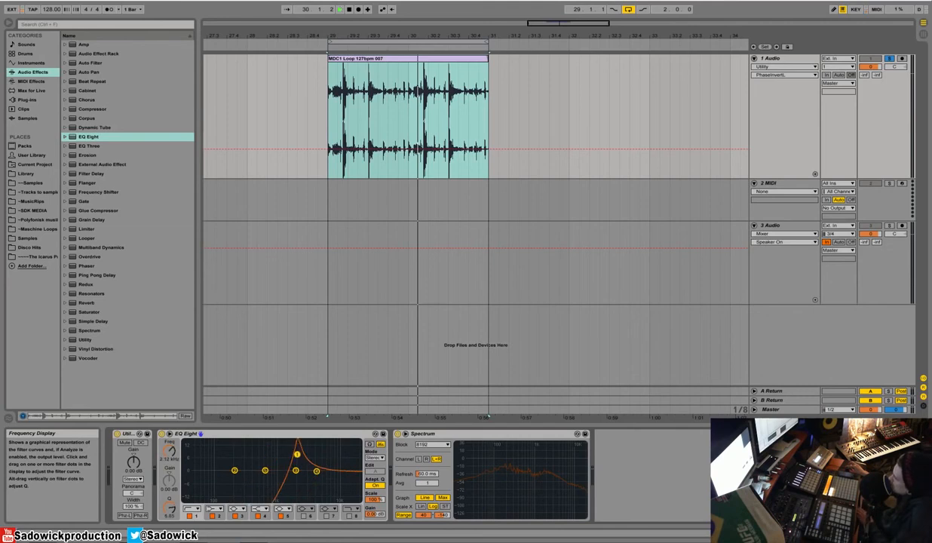
key("space")
key("space")
left_click_drag(298, 455, 201, 465)
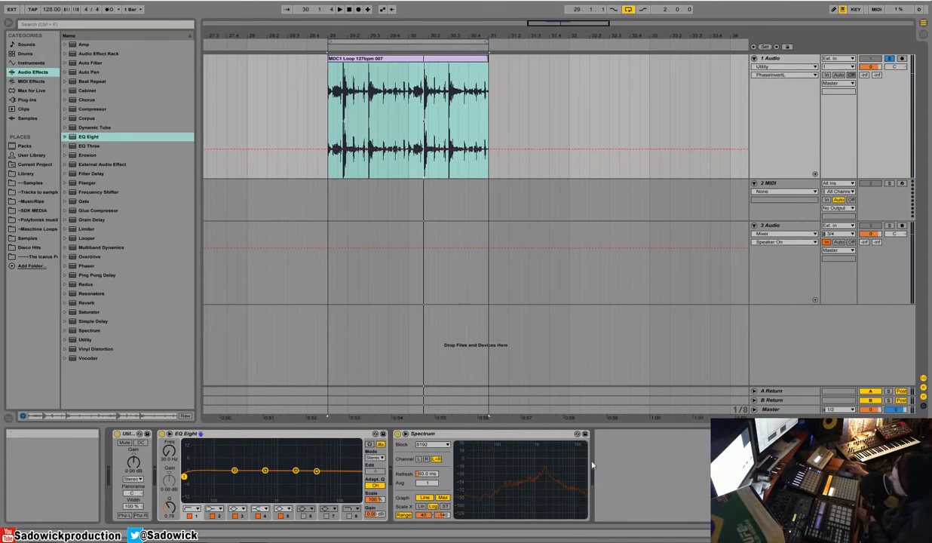
- Set the Spectrum's block size to 16384 and its refresh time to 40 ms
left_click(432, 444)
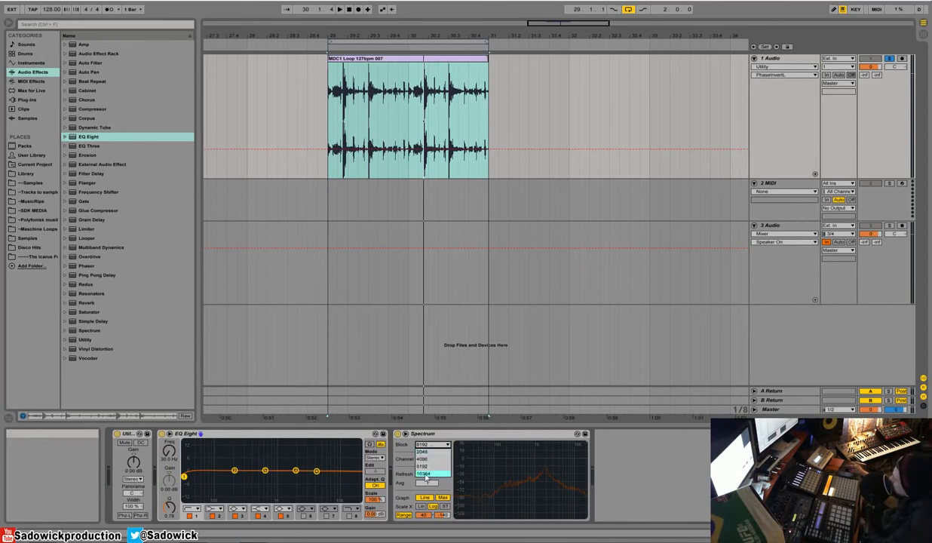
left_click(424, 473)
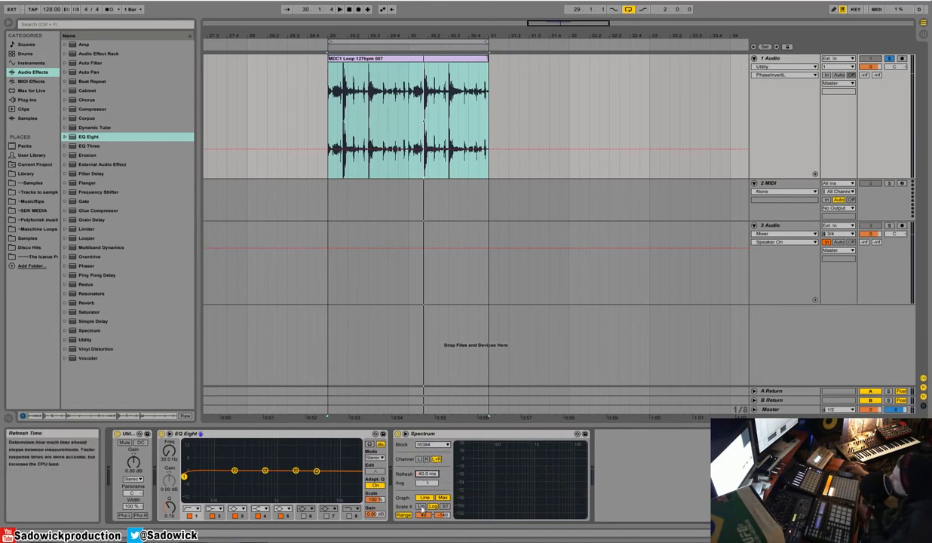
left_click_drag(424, 474, 421, 441)
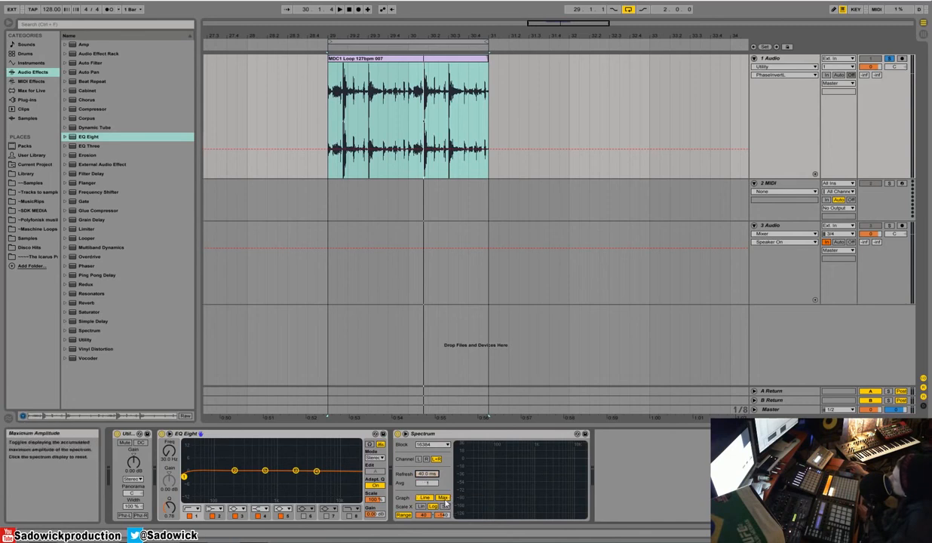
- Enlarge the Spectrum display, play the drum loop to examine its frequency curve, and collapse the display again
key("space")
double_click(509, 473)
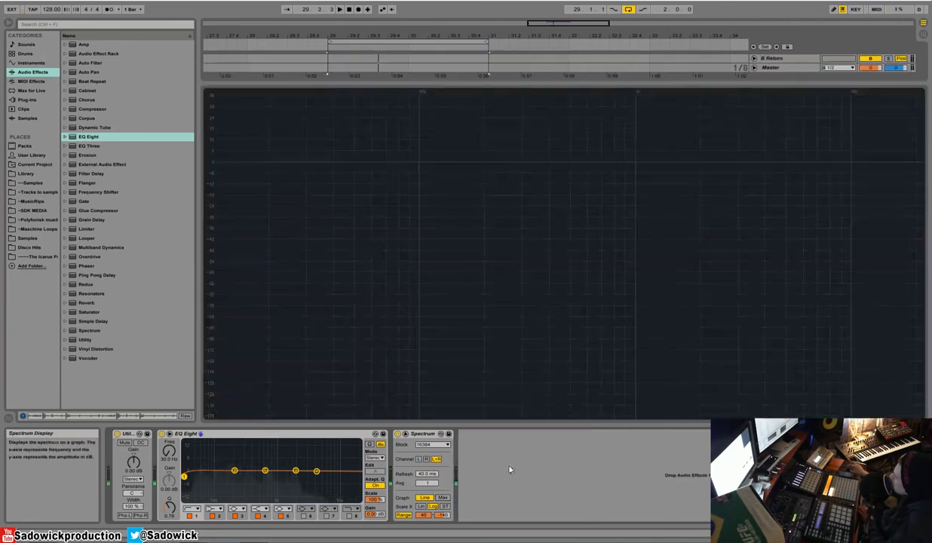
key("space")
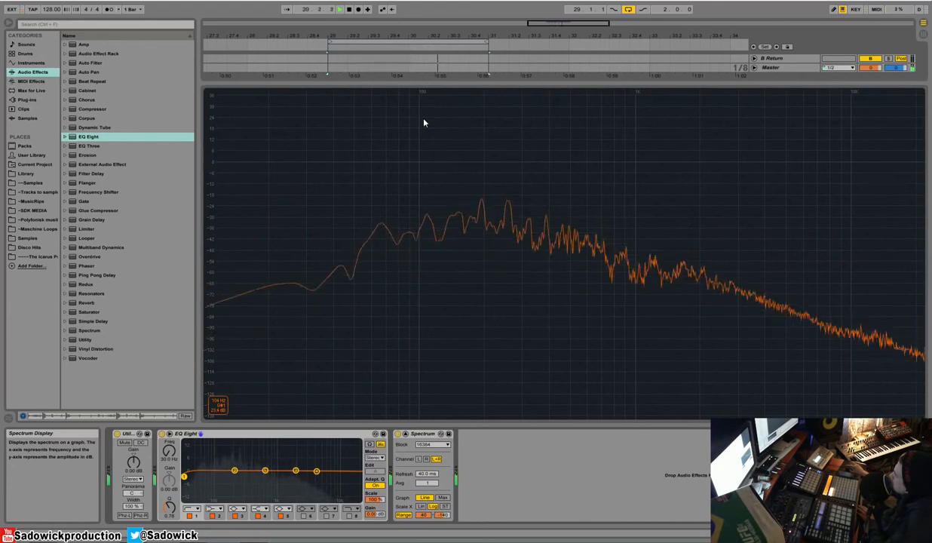
key("space")
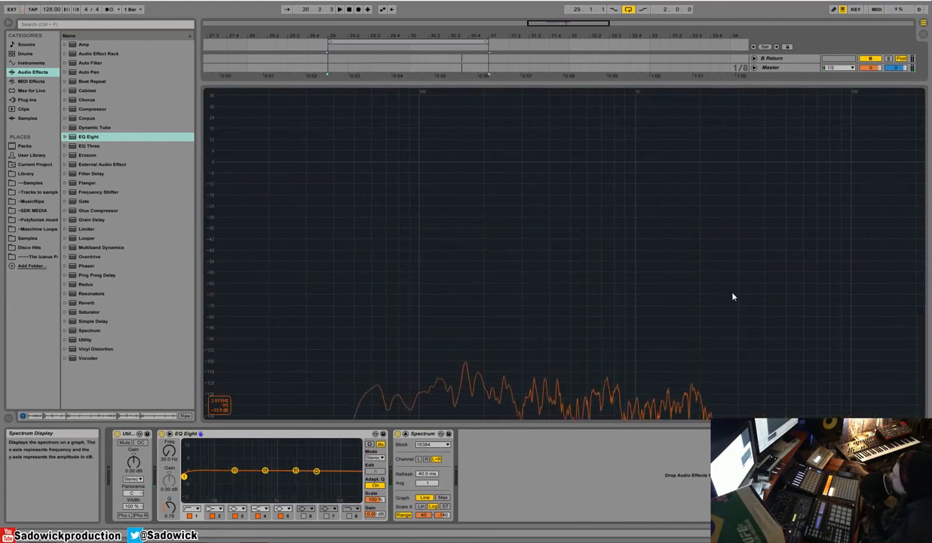
double_click(403, 181)
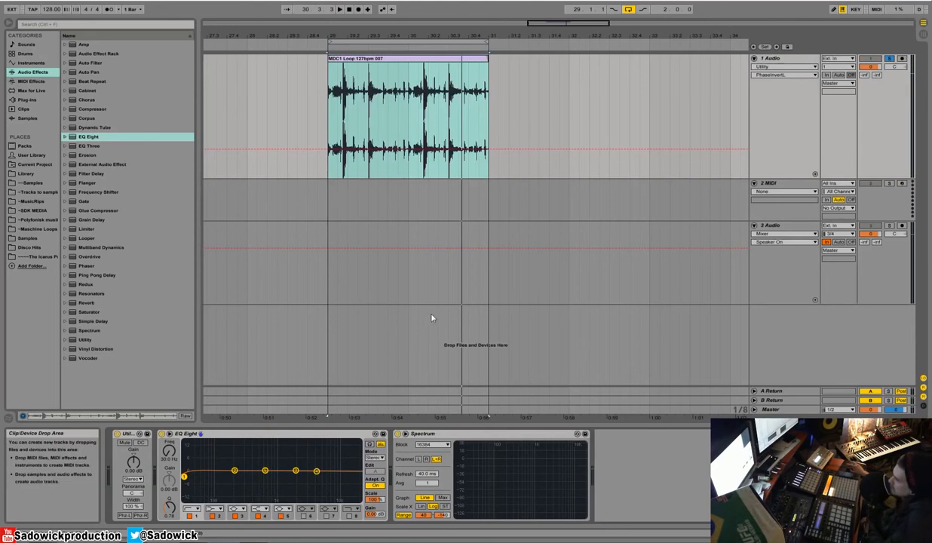